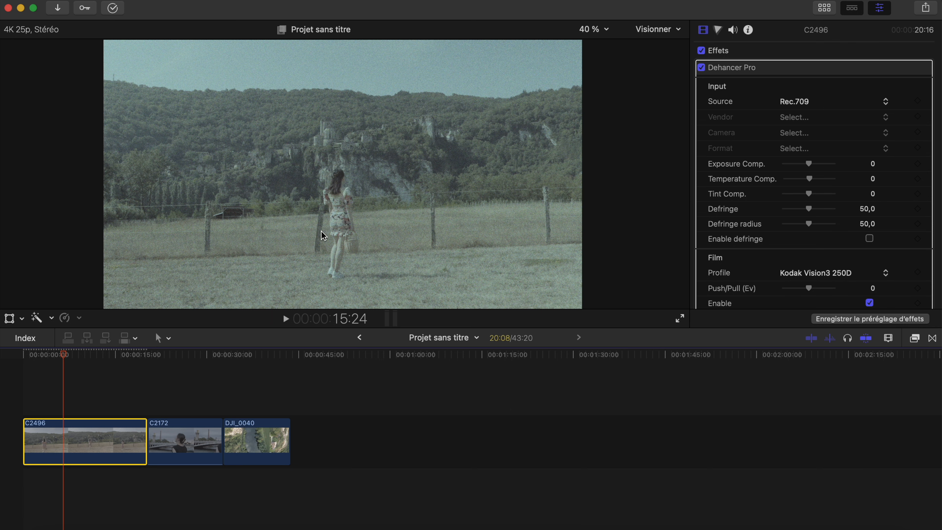
Turn off Film Grain in the Dehancer Pro effect of clip C2496
key("super+z")
key("super+shift+z")
scroll(781, 177, "down", 10)
scroll(780, 178, "down", 10)
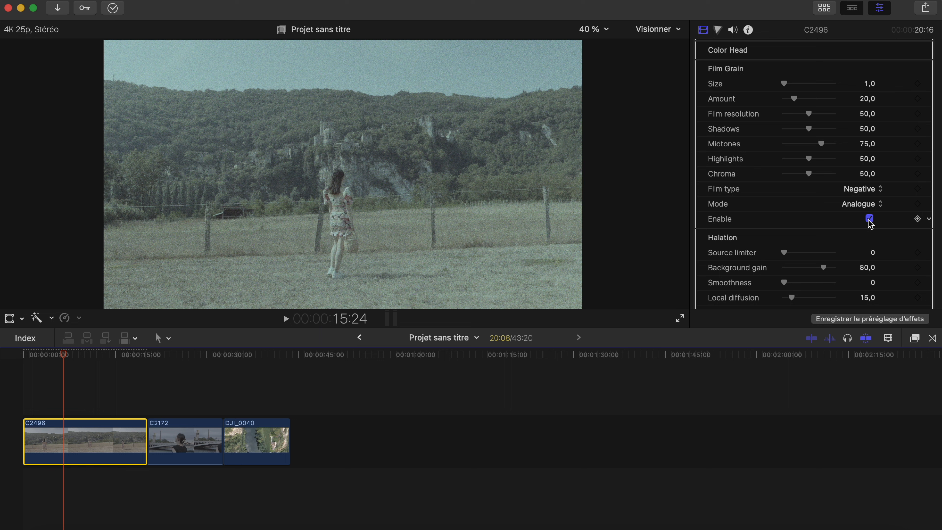
left_click(870, 218)
scroll(837, 205, "up", 3)
scroll(837, 204, "up", 10)
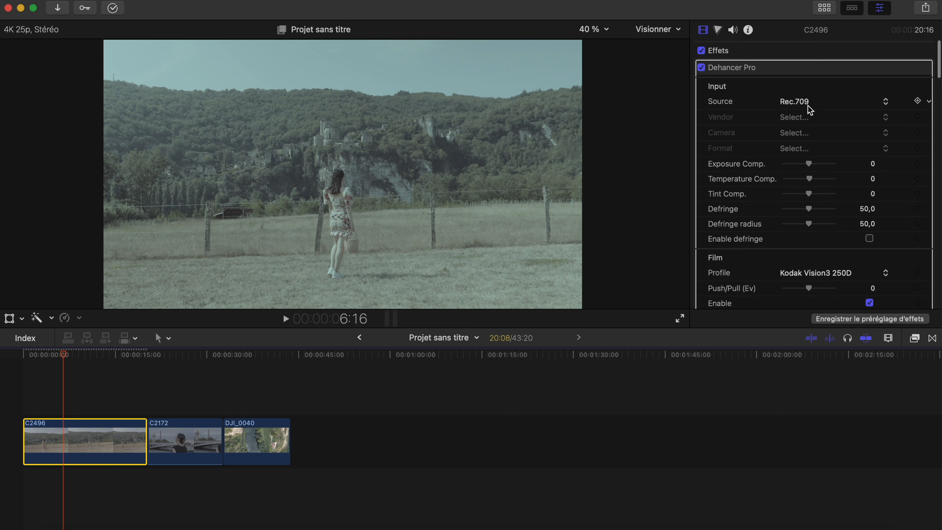
Set the Dehancer Pro input source to Choose Camera and the vendor to Sony
left_click(818, 102)
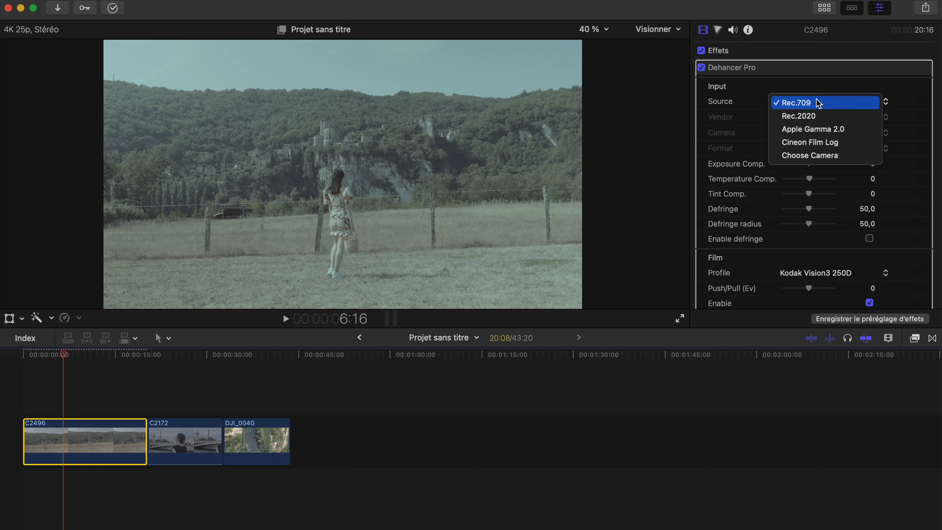
left_click(829, 155)
left_click(848, 119)
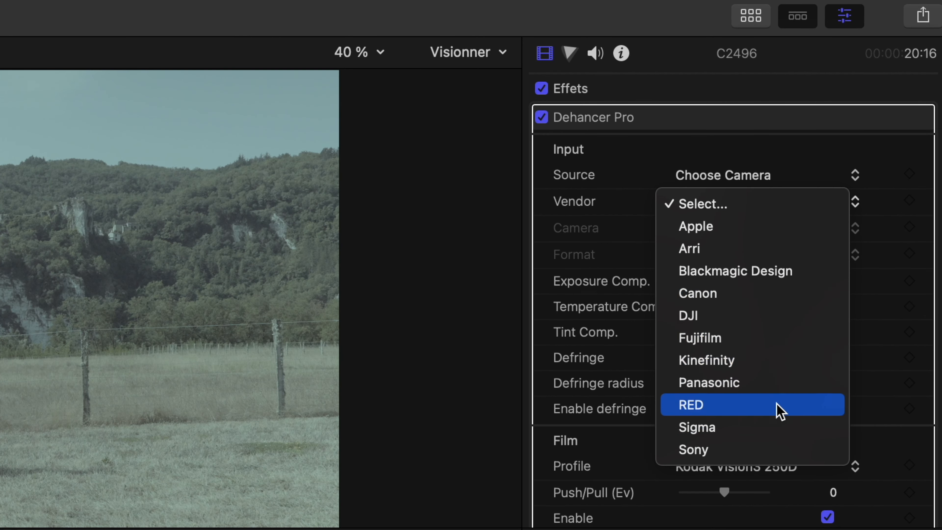
left_click(736, 450)
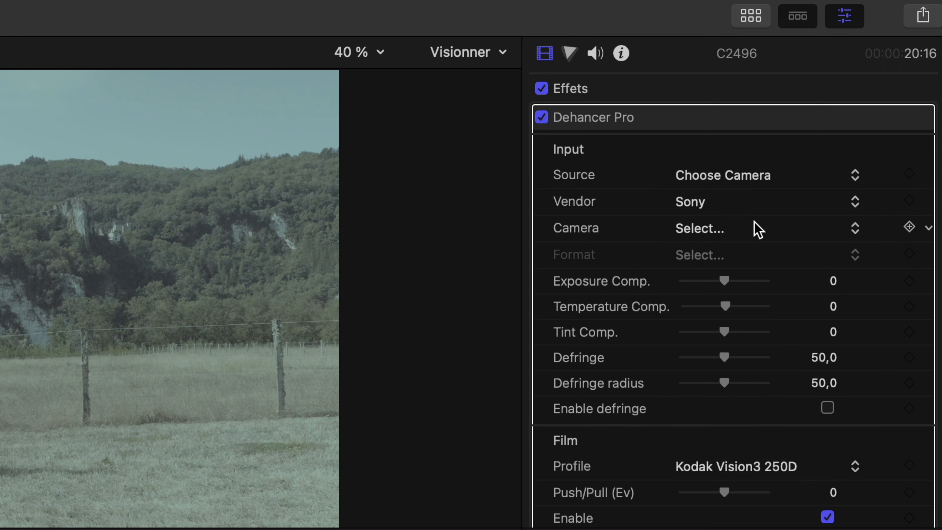
Set the input camera to Alpha 7 IV and the format to S-Log3 S-Gamut3.Cine ISO 800
left_click(754, 229)
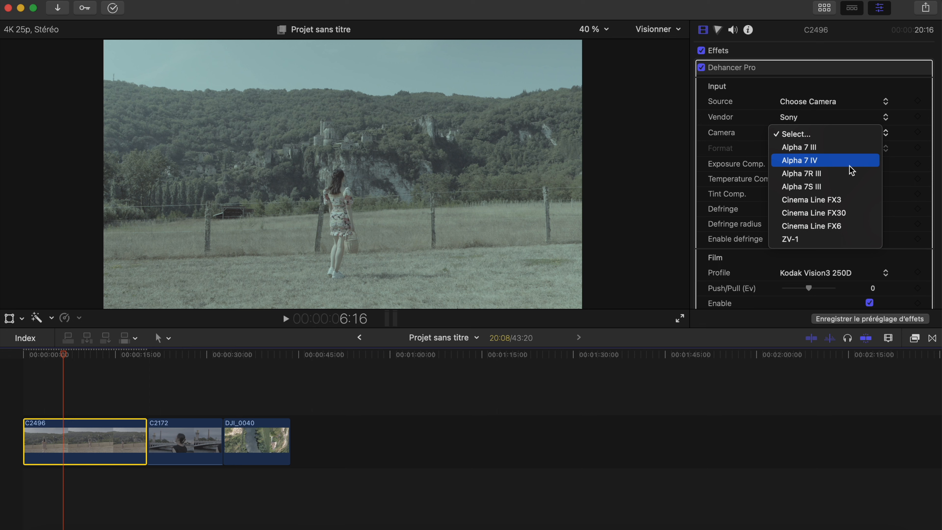
left_click(850, 172)
left_click(829, 133)
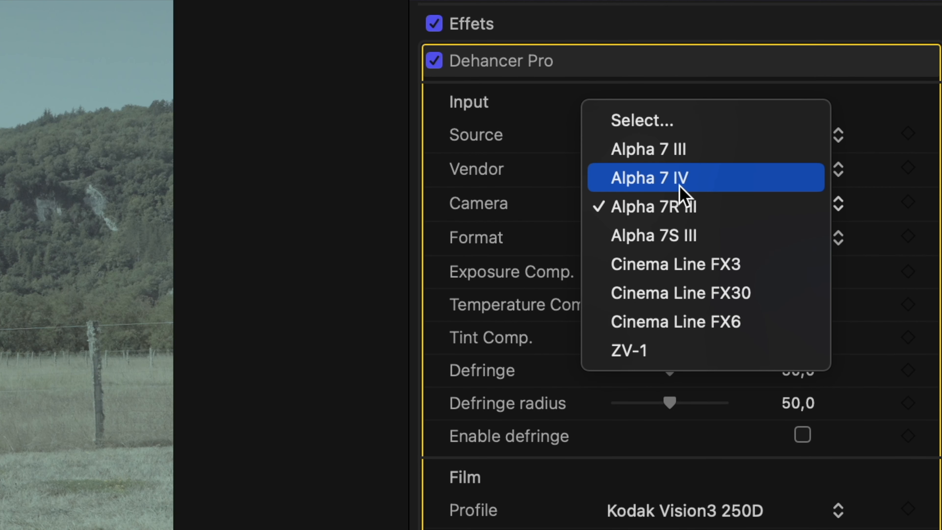
left_click(693, 180)
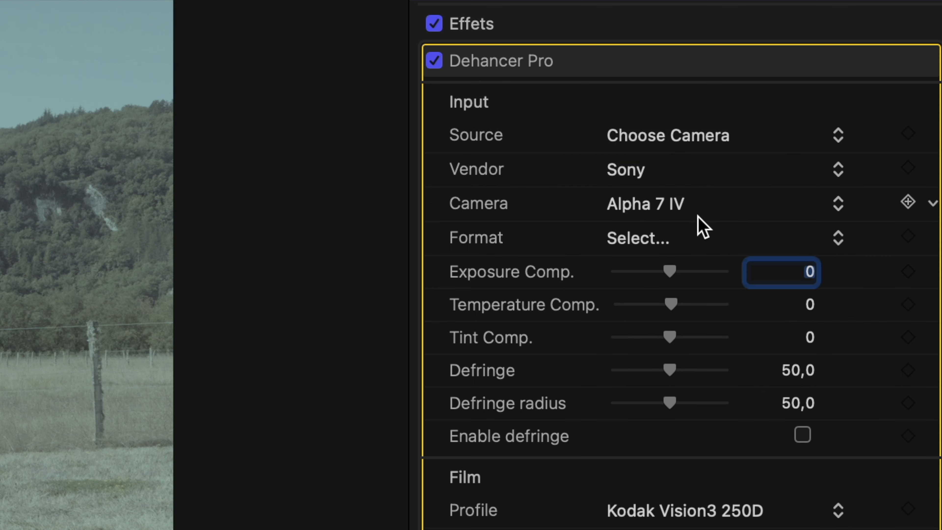
left_click(693, 240)
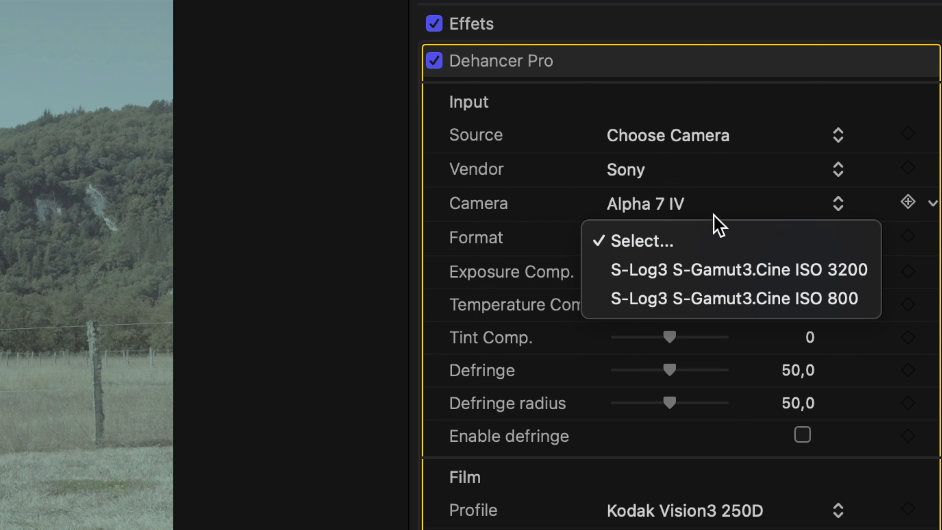
left_click(672, 302)
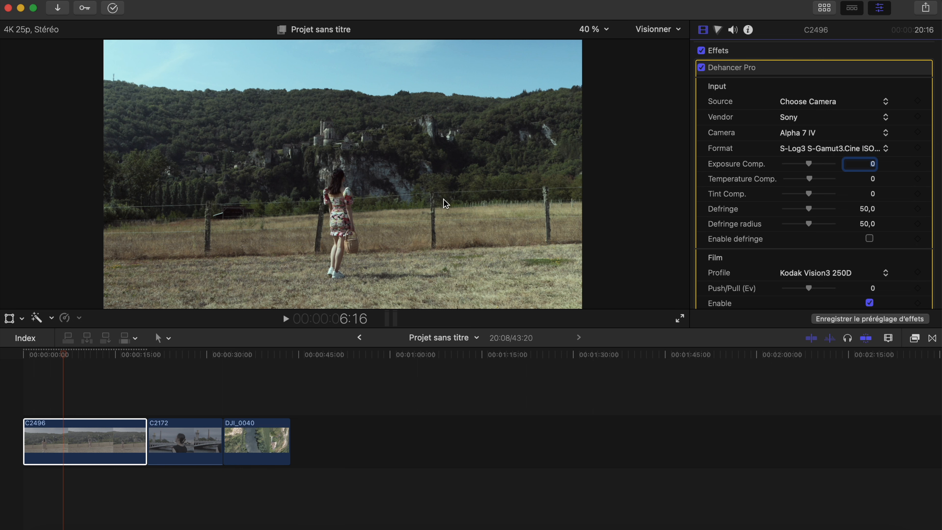
Set the input compensation to exposure 0,22, temperature 18,0 and tint 17,0
mouse_move(810, 167)
left_mouse_down()
mouse_move(816, 182)
mouse_move(806, 182)
mouse_move(815, 182)
left_mouse_up()
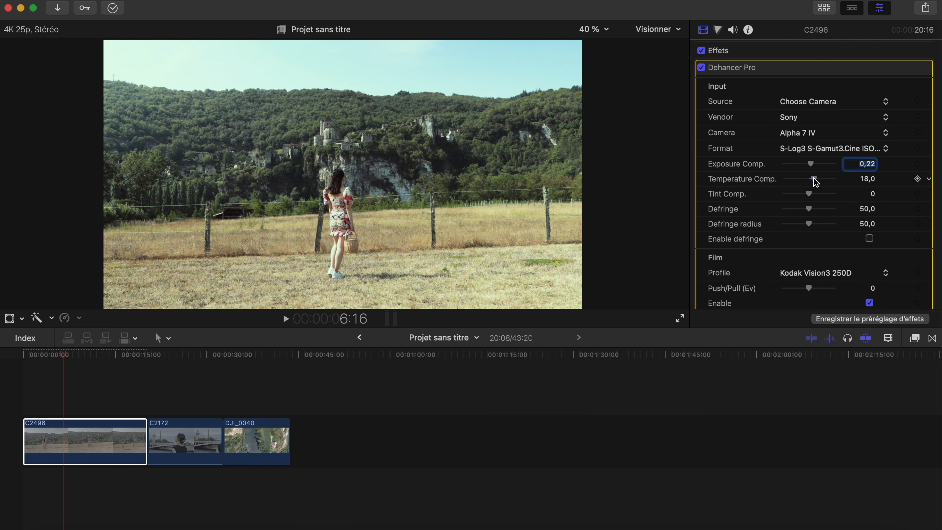
left_click_drag(808, 196, 828, 200)
Try the Kodak Portra 800 film profile on the clip
scroll(827, 200, "down", 5)
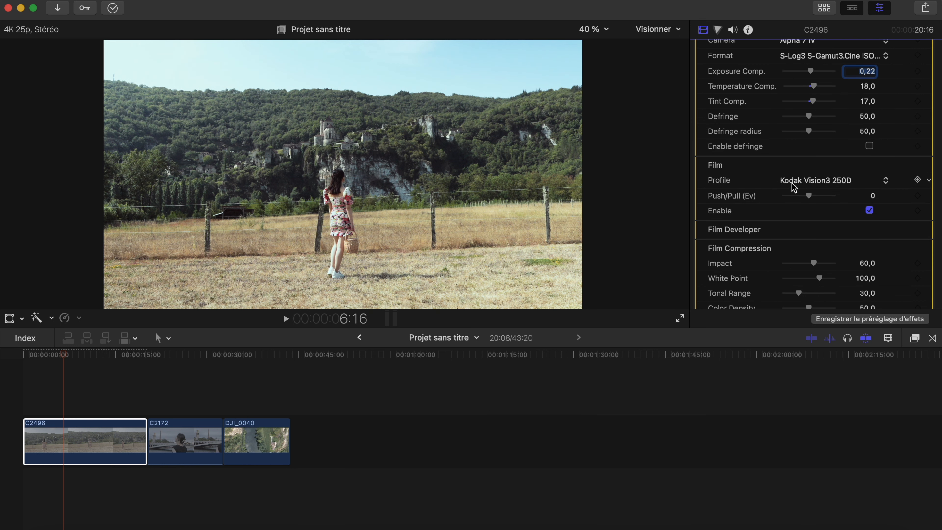
left_click(813, 182)
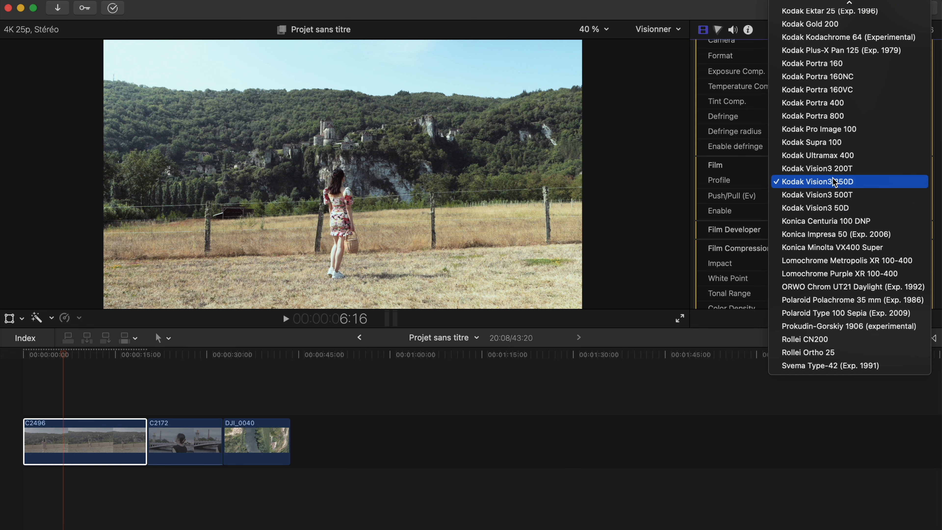
scroll(834, 182, "up", 5)
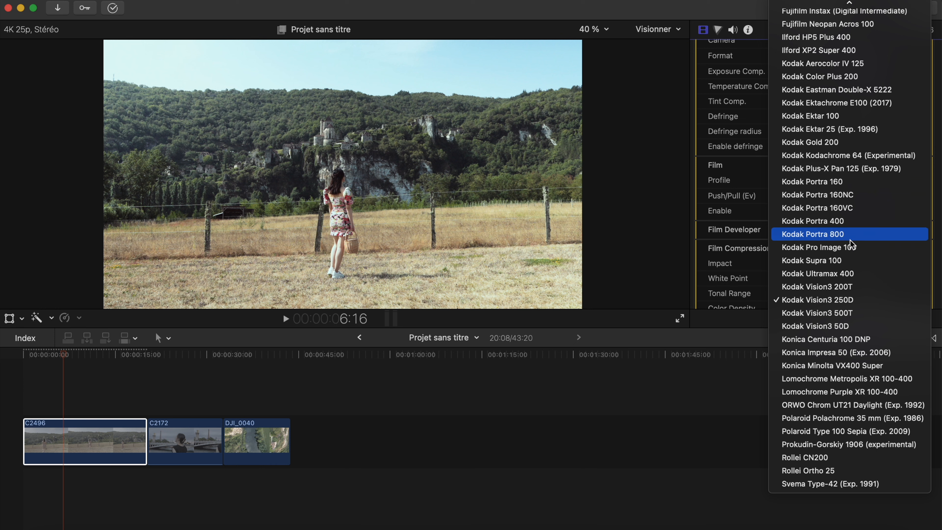
left_click(853, 235)
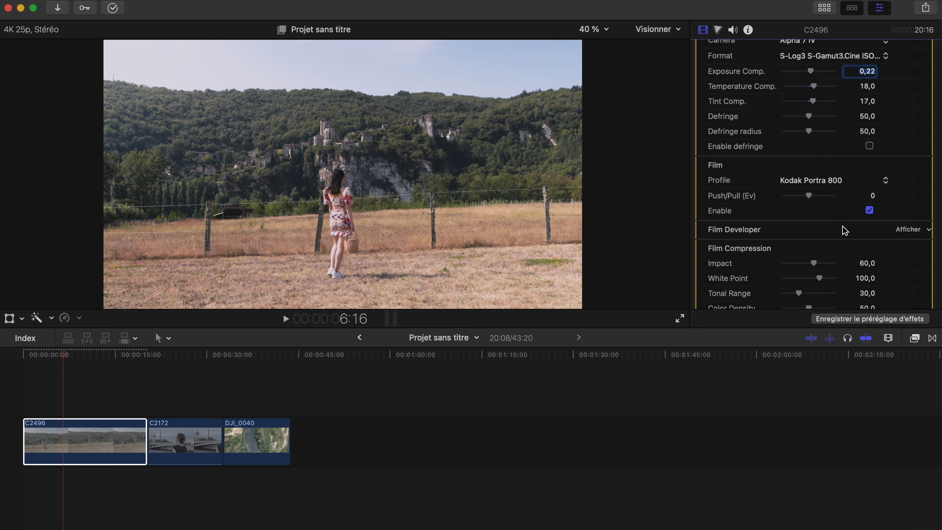
Set the film profile to Prokudin-Gorskiy 1906 (experimental) and Push/Pull to -0,45 Ev
left_click(866, 181)
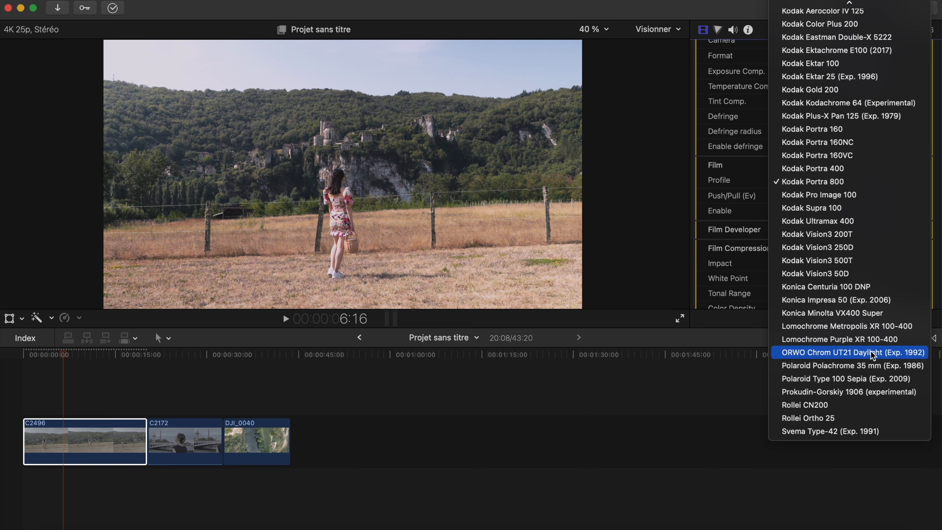
left_click(858, 393)
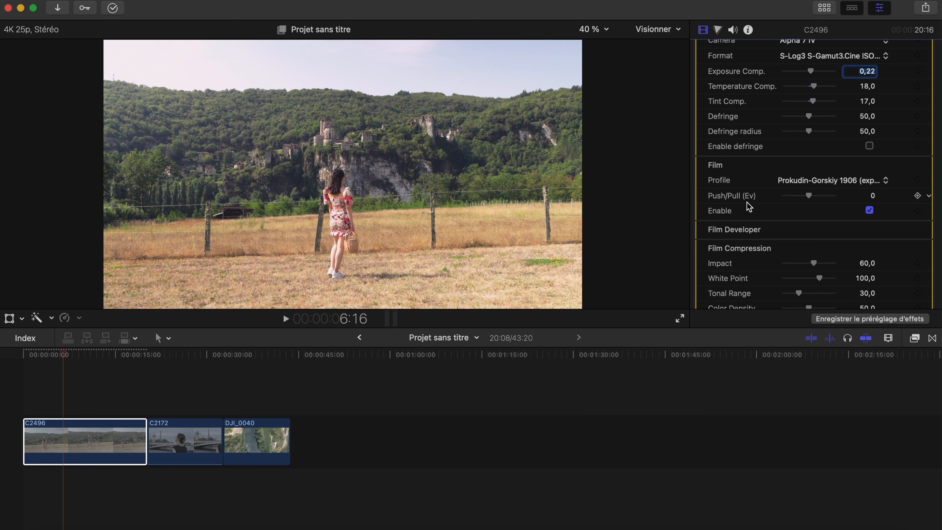
left_click(807, 196)
mouse_move(808, 197)
left_mouse_down()
mouse_move(772, 196)
mouse_move(822, 204)
mouse_move(778, 204)
mouse_move(803, 209)
left_mouse_up()
Enable Film Developer with a contrast boost of 15,0 and a gamma correction of -1,0
scroll(853, 197, "down", 2)
left_click(901, 187)
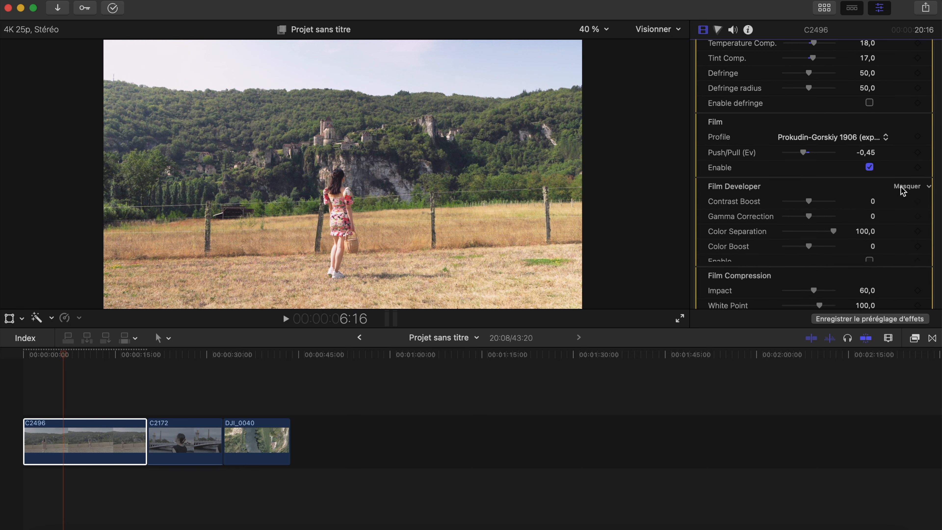
left_click_drag(808, 203, 811, 204)
left_click(870, 261)
left_click_drag(813, 201, 805, 219)
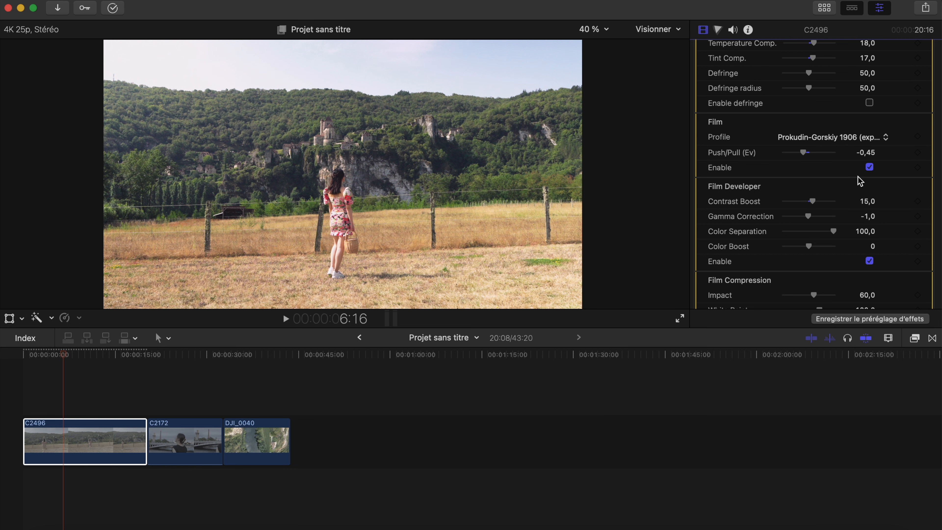
Enable Film Compression and set its impact to 78,0
scroll(865, 179, "down", 5)
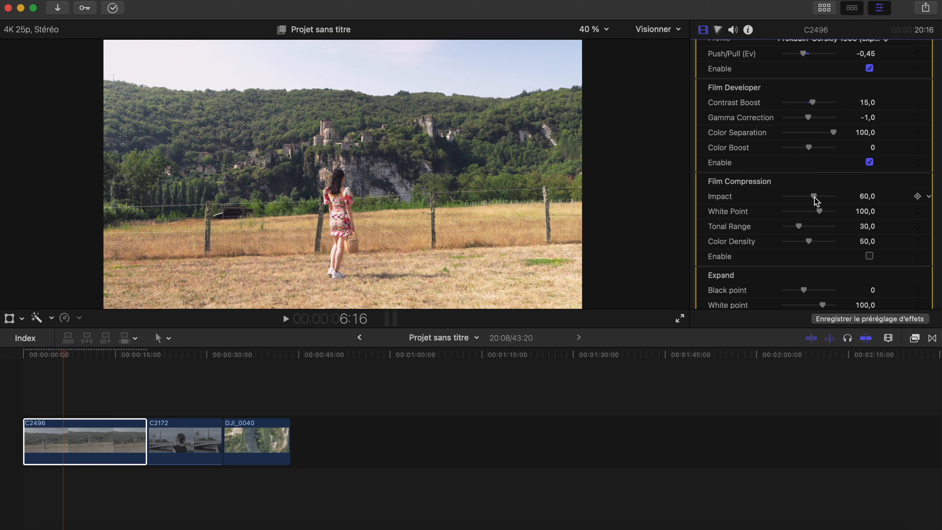
left_click(869, 256)
mouse_move(815, 197)
left_mouse_down()
mouse_move(793, 199)
mouse_move(835, 200)
mouse_move(785, 202)
mouse_move(820, 208)
mouse_move(788, 208)
mouse_move(793, 197)
mouse_move(816, 195)
left_mouse_up()
left_click_drag(840, 202, 820, 194)
Set the Expand black point to 3,0 and white point to 96,0
scroll(818, 250, "down", 2)
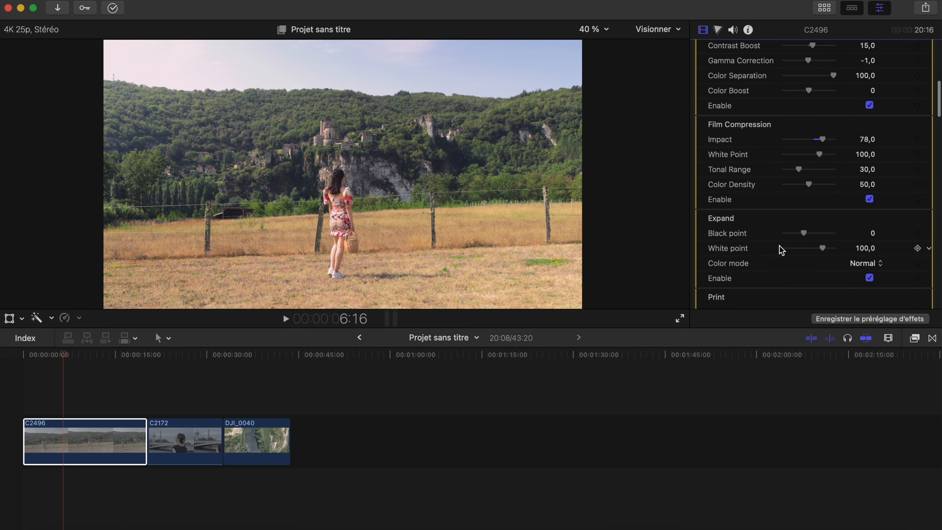
scroll(760, 210, "down", 3)
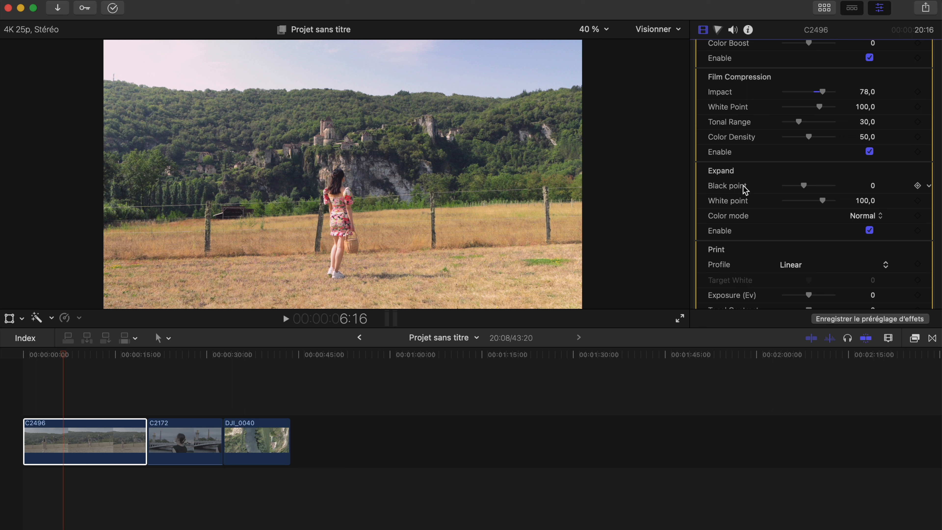
left_click_drag(801, 185, 825, 205)
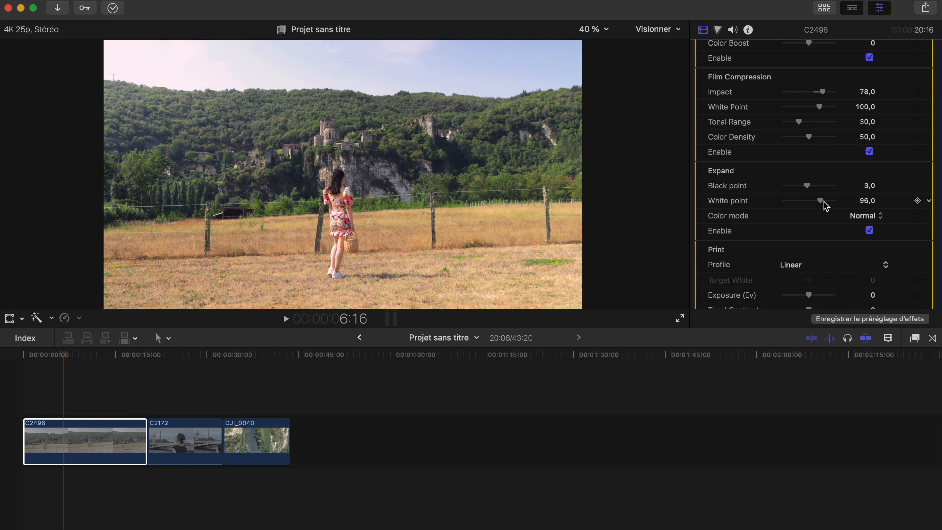
Try the Cineon Film Log, Fujifilm 3513 and Kodak 2383 print profiles in turn on the clip
scroll(826, 206, "down", 5)
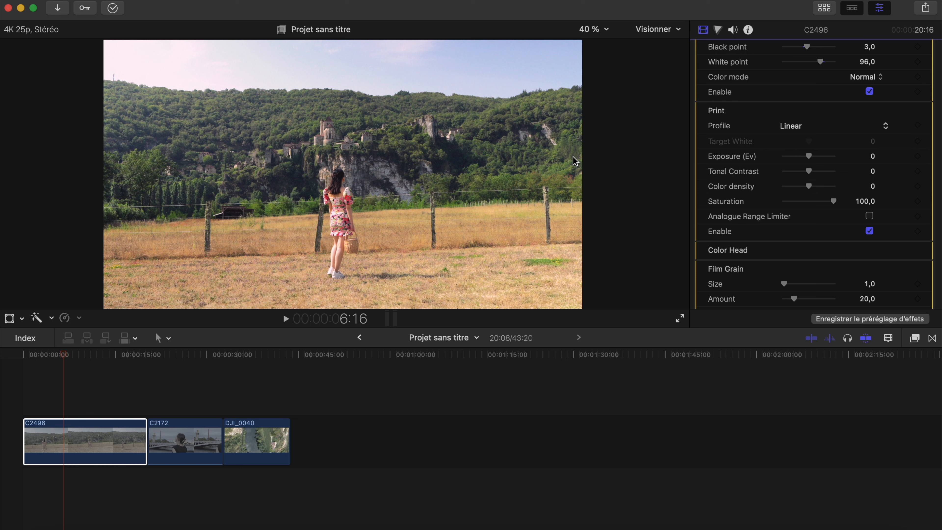
left_click(820, 127)
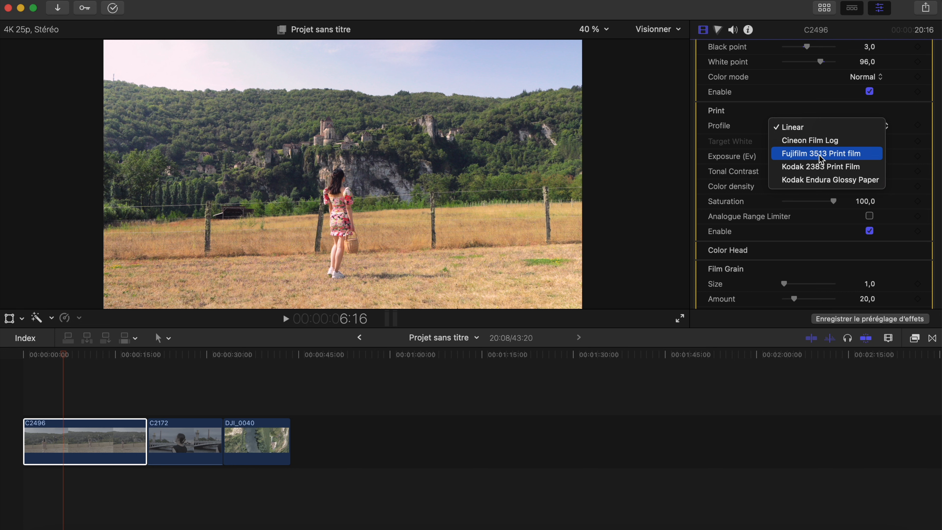
left_click(811, 144)
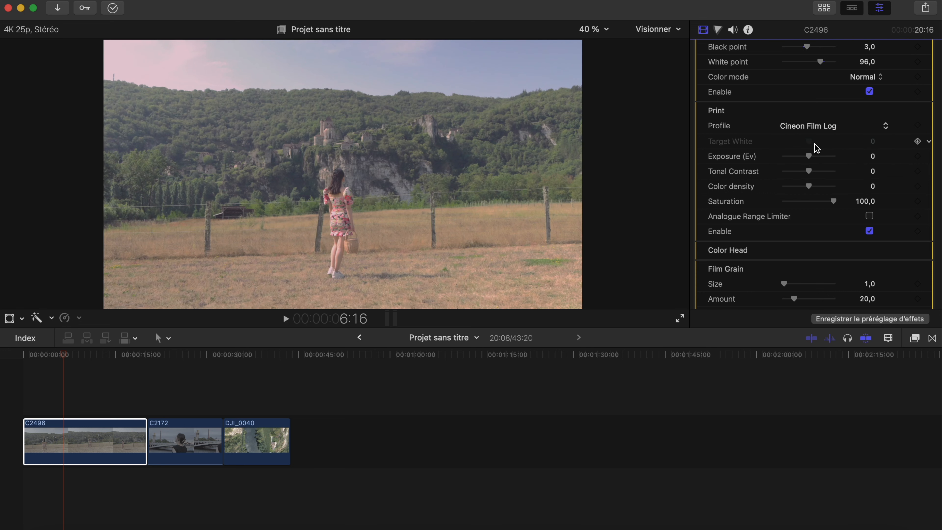
left_click(829, 127)
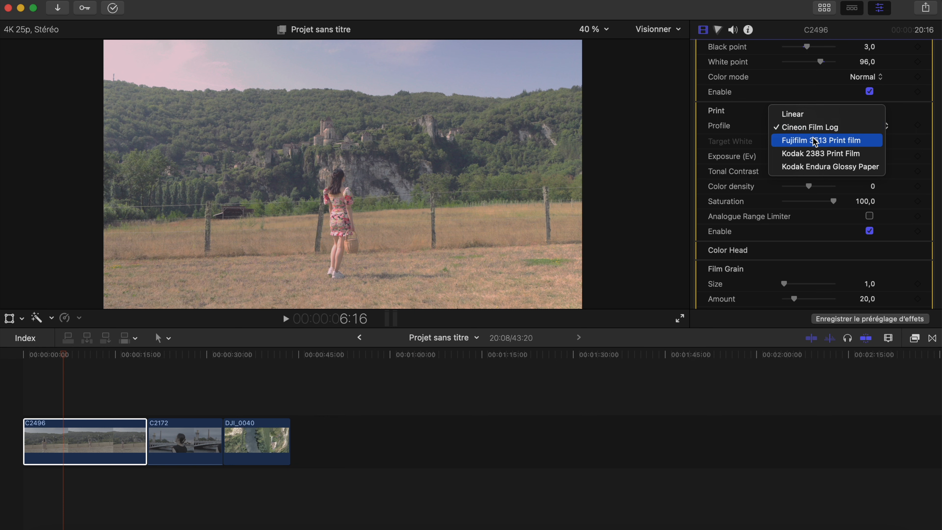
left_click(813, 140)
left_click(812, 137)
left_click(813, 139)
Set the print profile to Kodak Endura Glossy Paper and raise the print exposure slightly
left_click(812, 138)
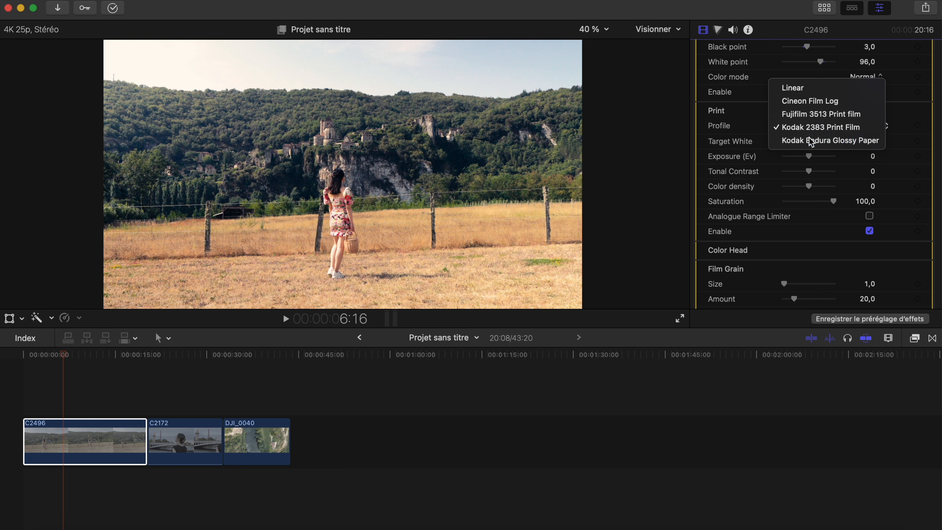
left_click(810, 141)
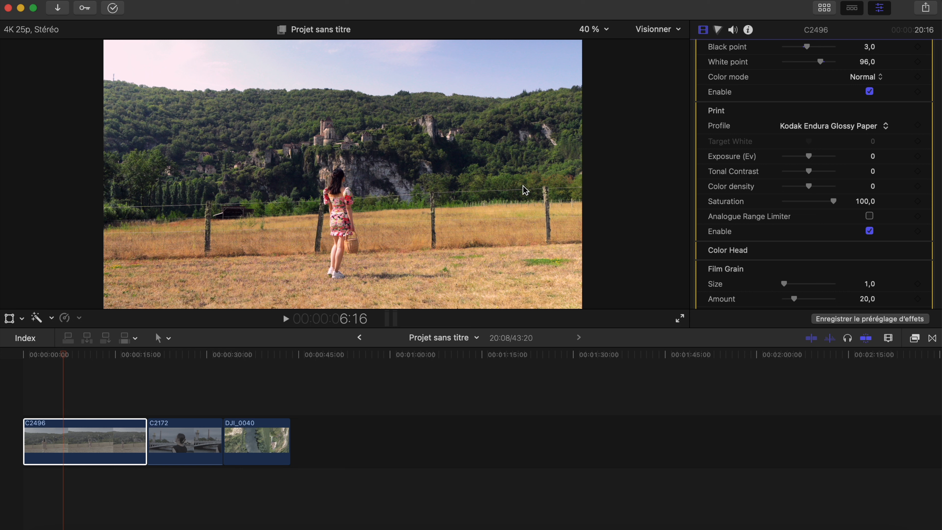
left_click_drag(810, 161, 812, 160)
Enable Film Grain, set its film type to Positive and reduce the grain amount slightly
scroll(780, 180, "down", 5)
scroll(781, 182, "down", 5)
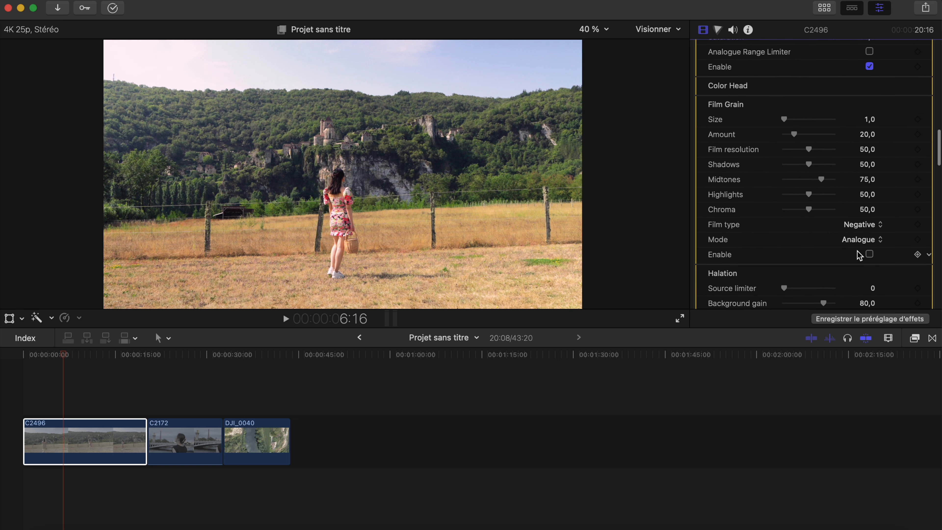
left_click(869, 255)
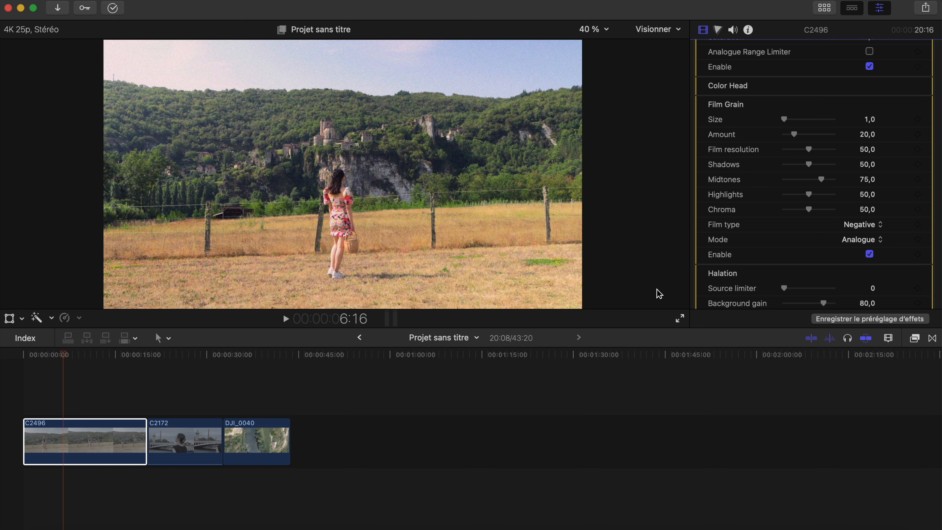
left_click(862, 225)
left_click(862, 241)
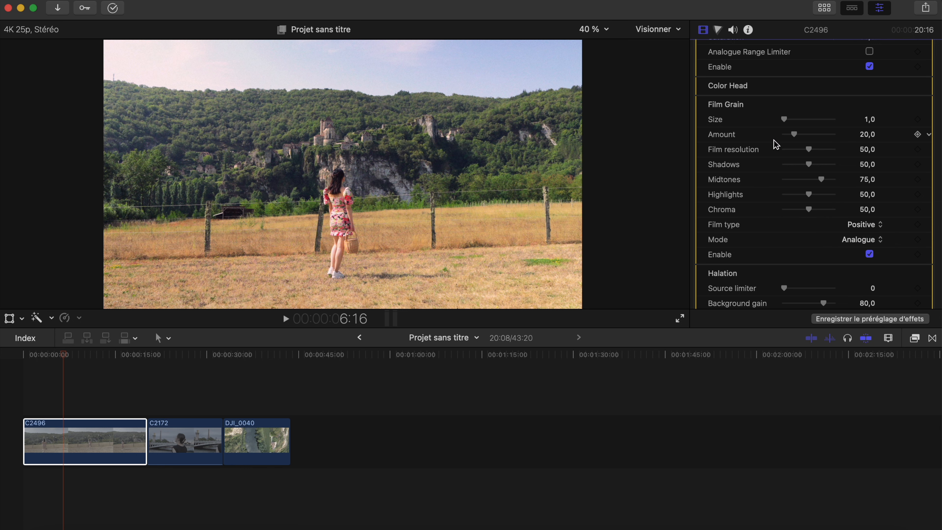
mouse_move(794, 136)
left_mouse_down()
mouse_move(786, 139)
mouse_move(849, 144)
mouse_move(782, 138)
mouse_move(790, 143)
left_mouse_up()
Enable Halation with its mask mode on and raise the halation impact
scroll(826, 232, "down", 5)
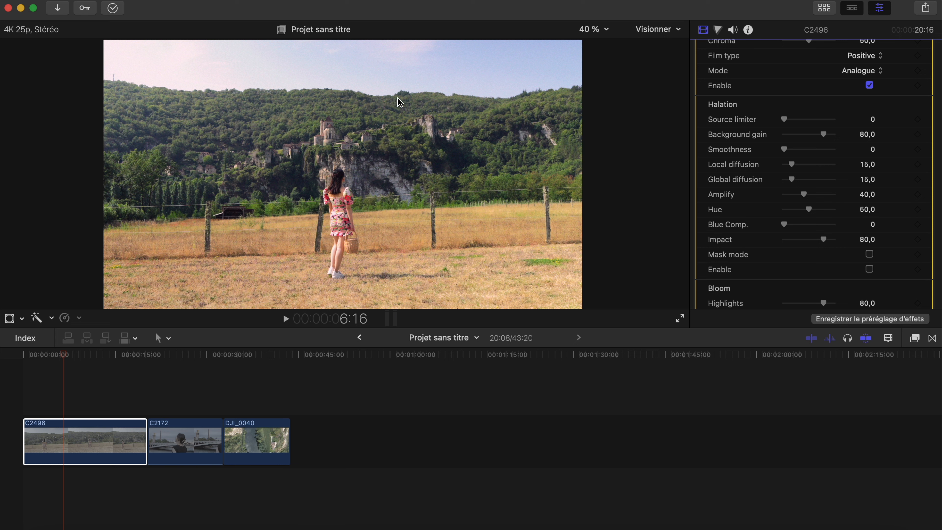
left_click(870, 270)
left_click(869, 254)
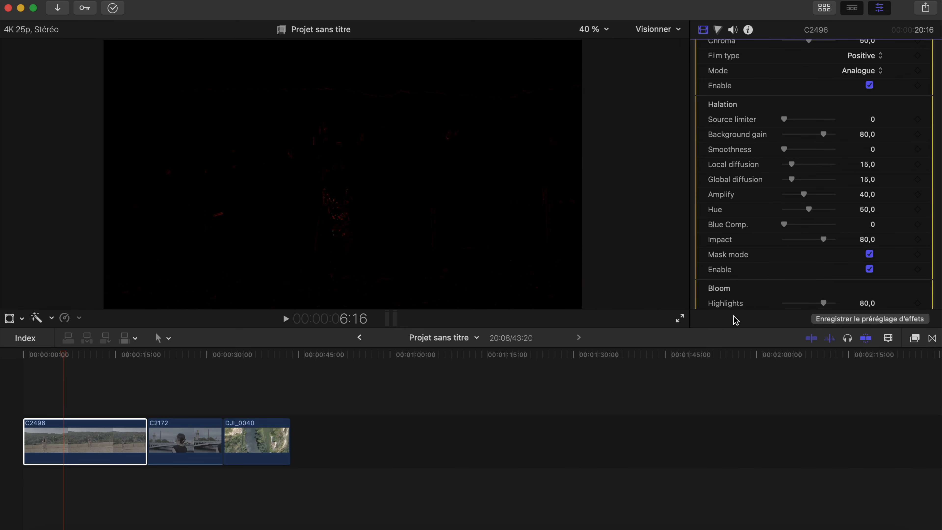
left_click_drag(825, 240, 833, 240)
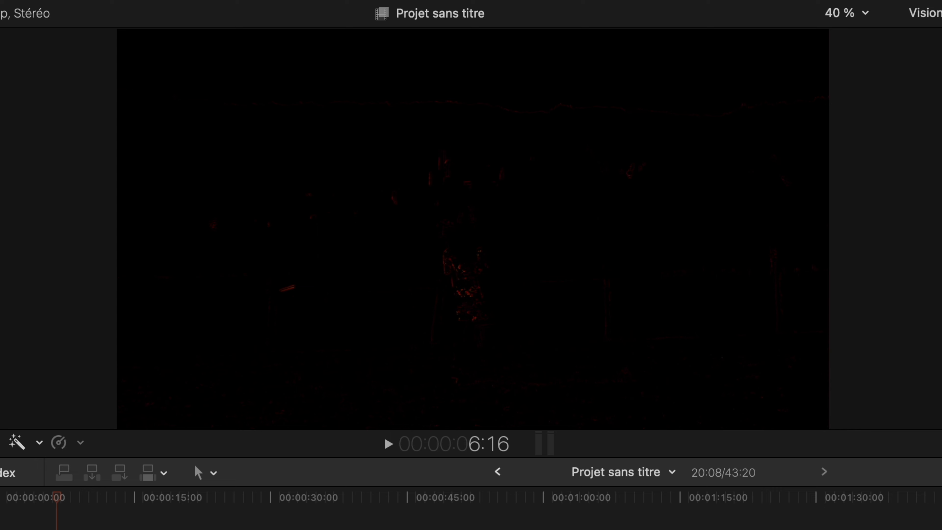
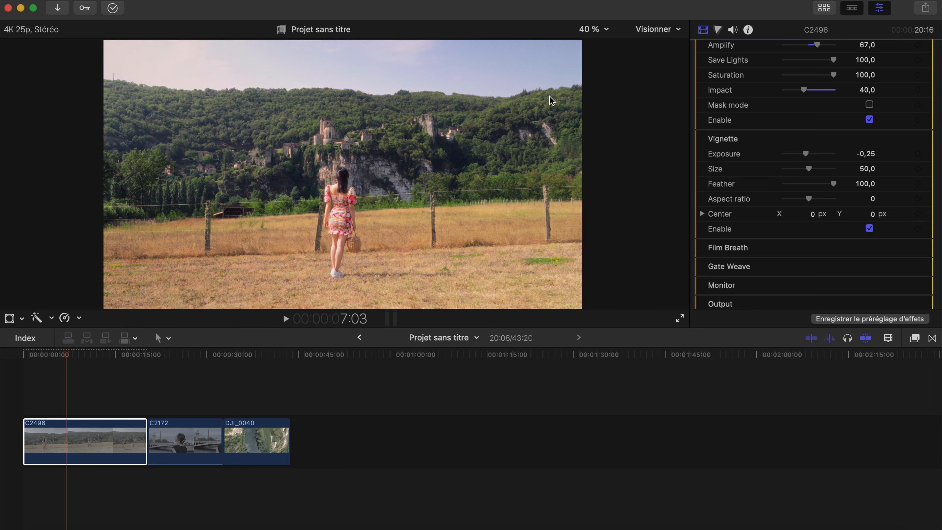
Shape the vignette on clip C2496 with size 76, feather 79 and exposure -1.06
left_click_drag(833, 183, 784, 184)
left_click_drag(807, 153, 828, 172)
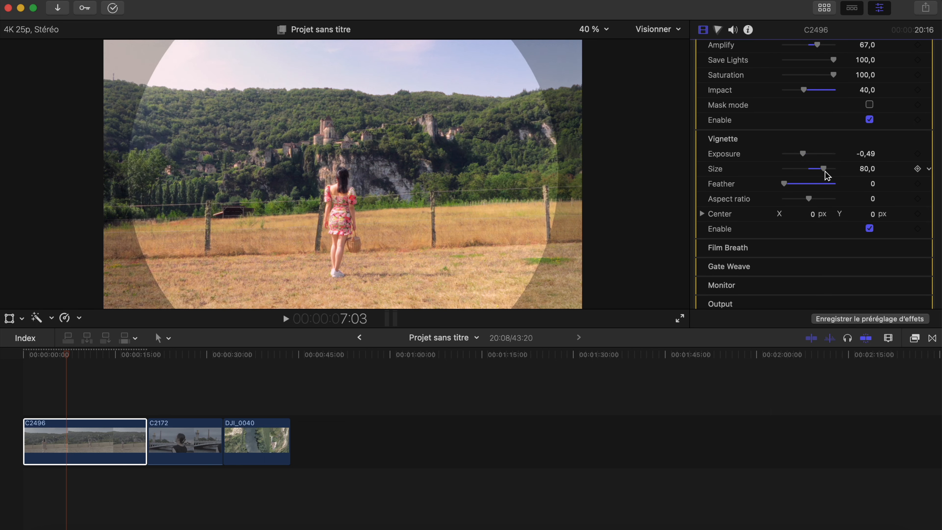
left_click_drag(823, 169, 820, 173)
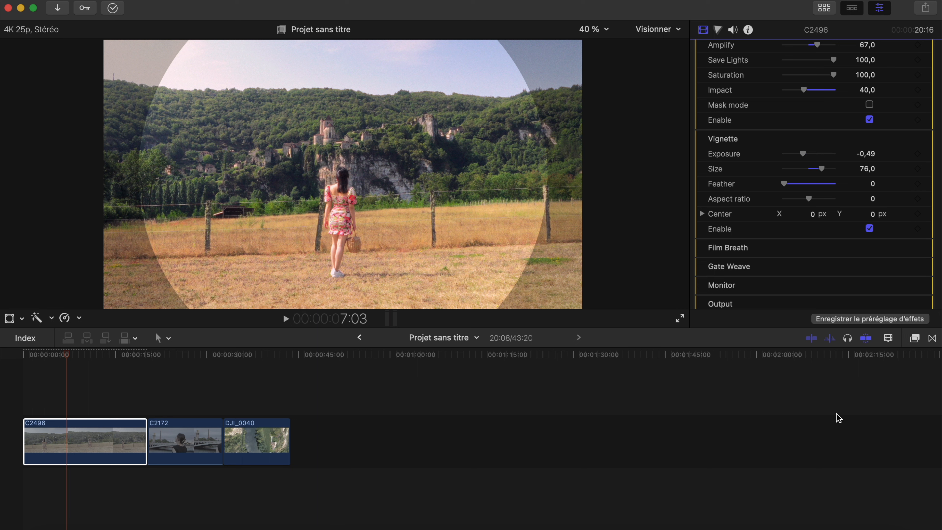
left_click(824, 184)
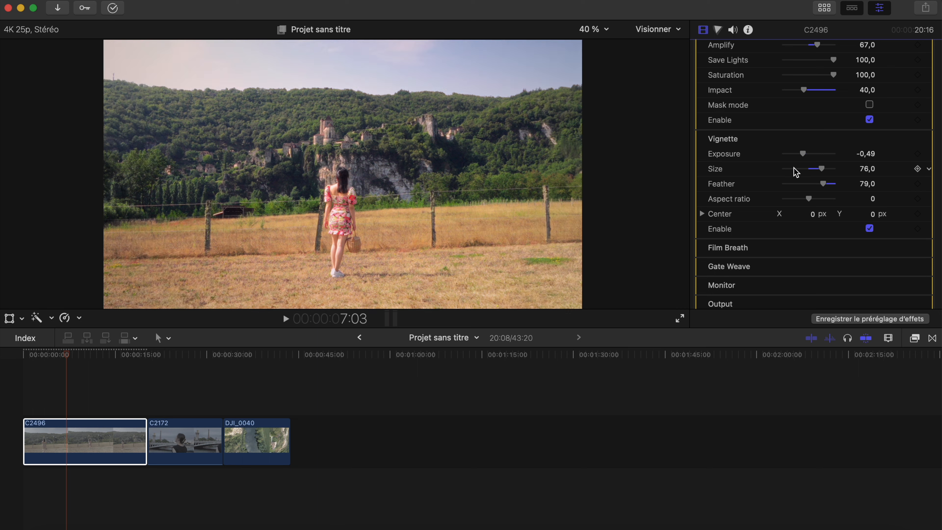
left_click_drag(805, 154, 795, 155)
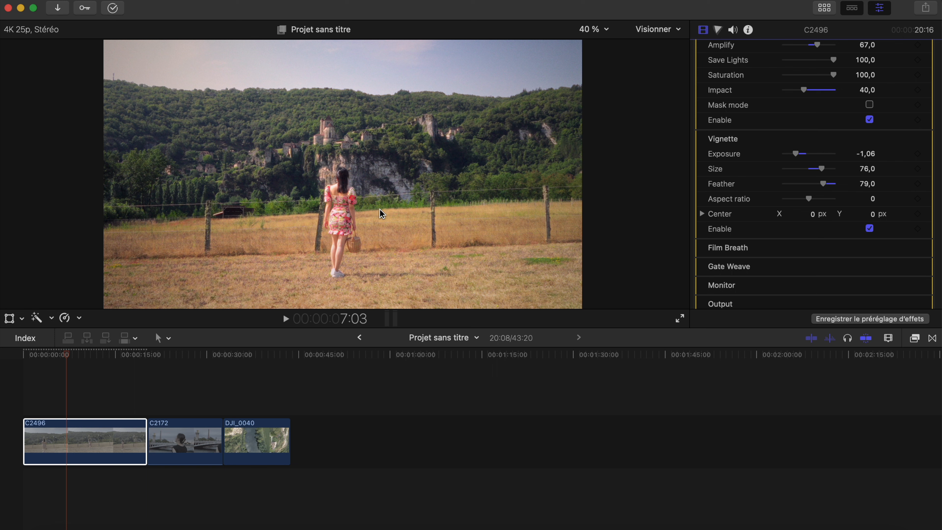
Review clip C2496's Dehancer Pro settings and compare the image with the effect off and on
scroll(775, 175, "down", 2)
scroll(771, 187, "up", 8)
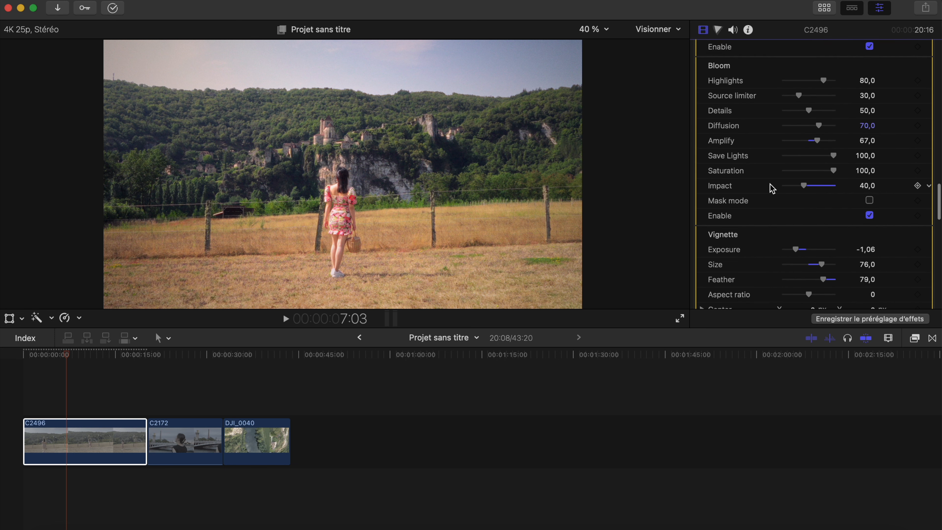
scroll(772, 188, "up", 15)
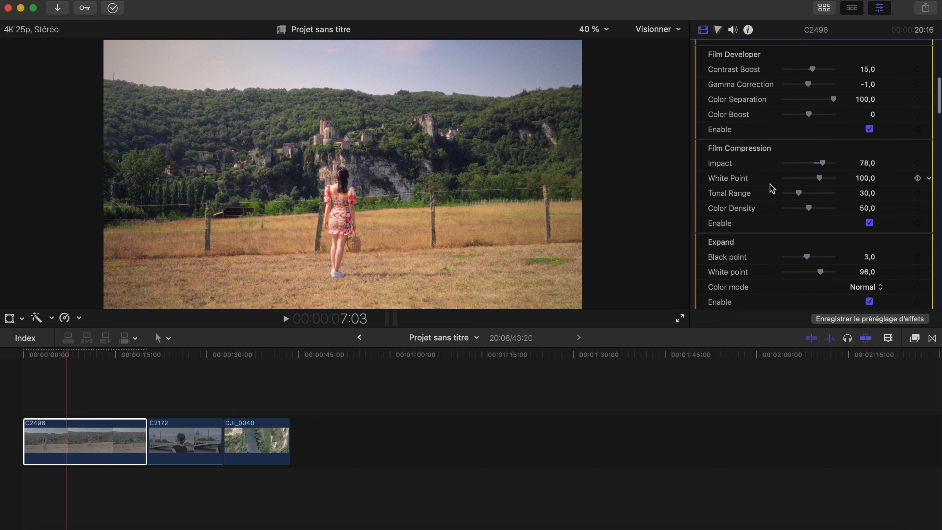
scroll(772, 188, "up", 8)
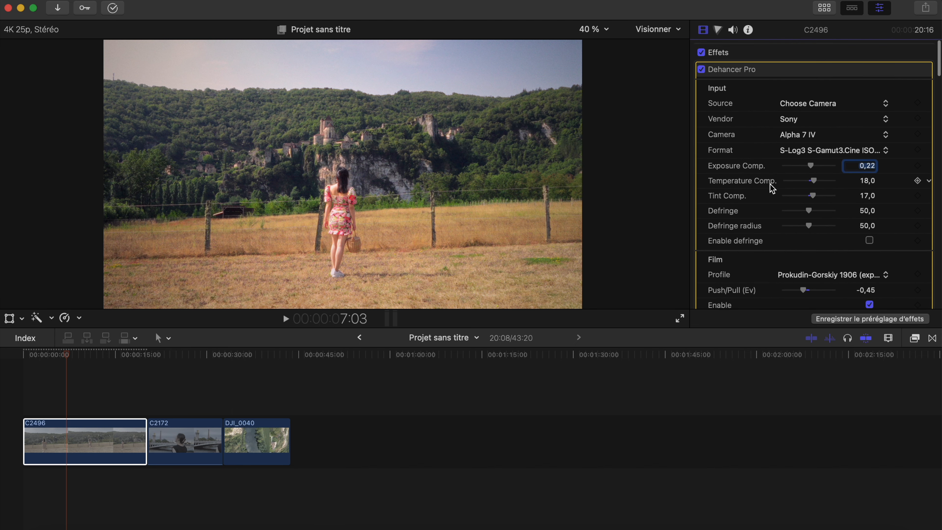
scroll(804, 200, "down", 6)
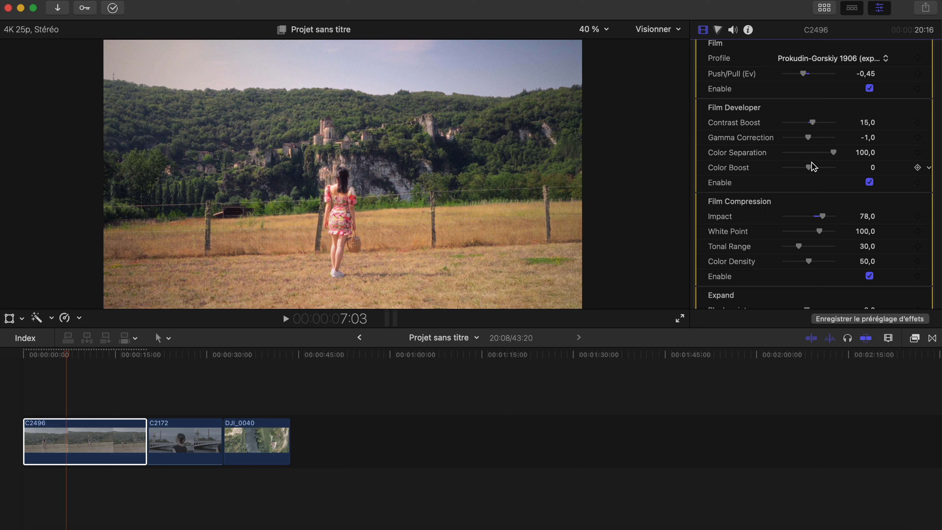
scroll(812, 164, "down", 3)
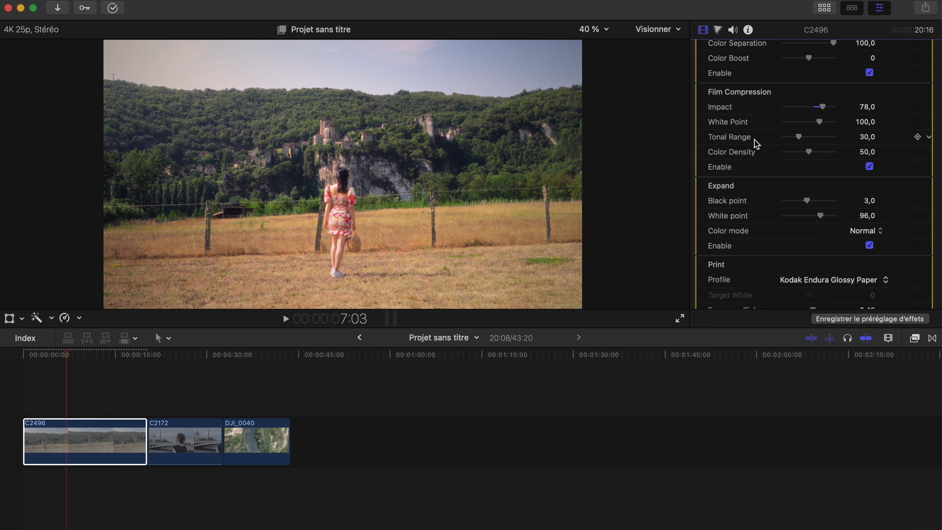
scroll(756, 144, "up", 5)
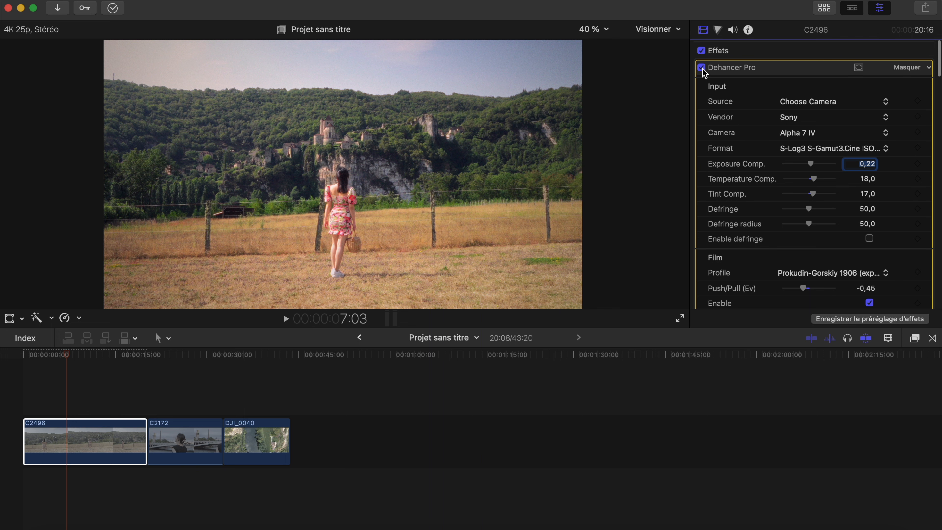
left_click(702, 68)
left_click(702, 67)
Copy clip C2496's attributes and paste its Dehancer Pro effect and volume onto clip C2172
left_click_drag(50, 356, 182, 357)
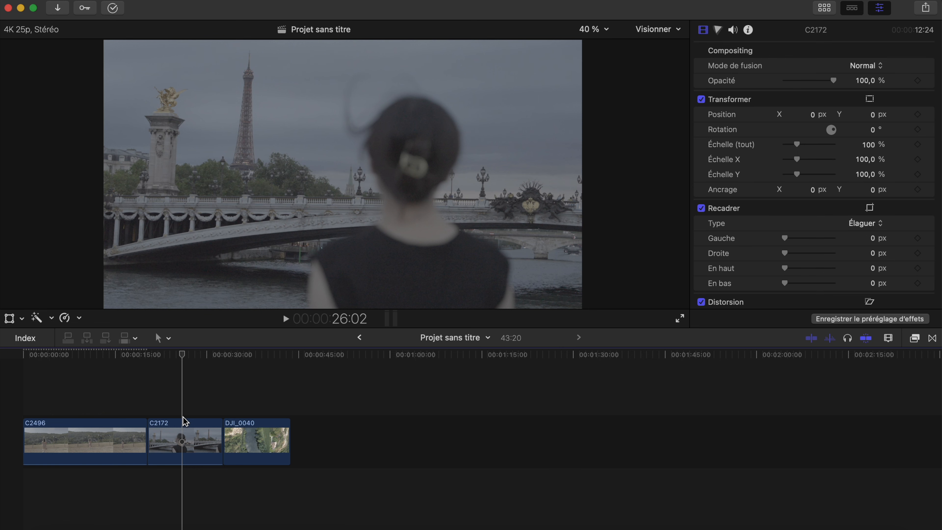
left_click(105, 405)
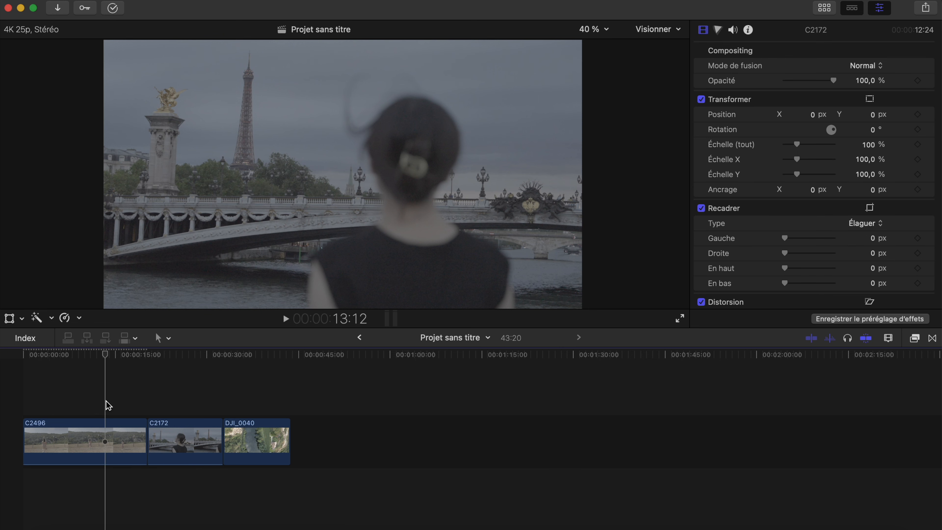
right_click(106, 436)
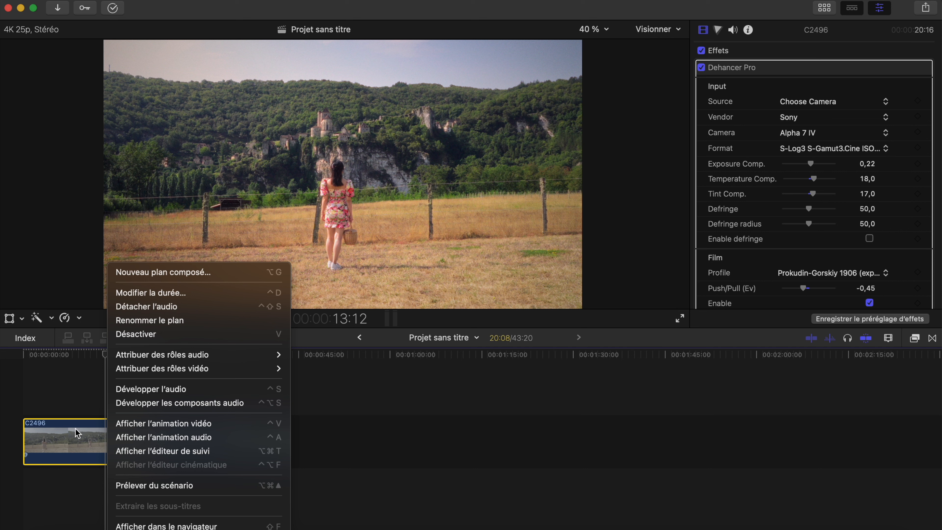
left_click(97, 447)
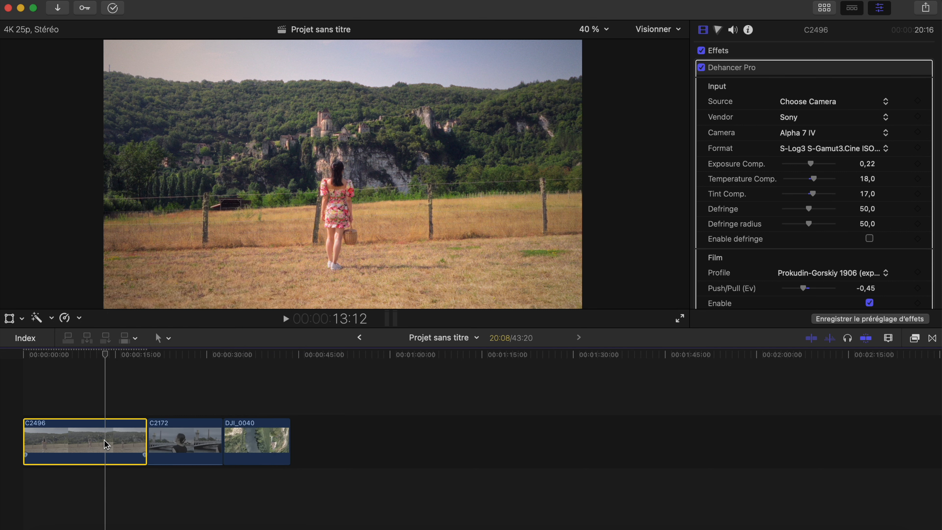
left_click(181, 391)
left_click(180, 441)
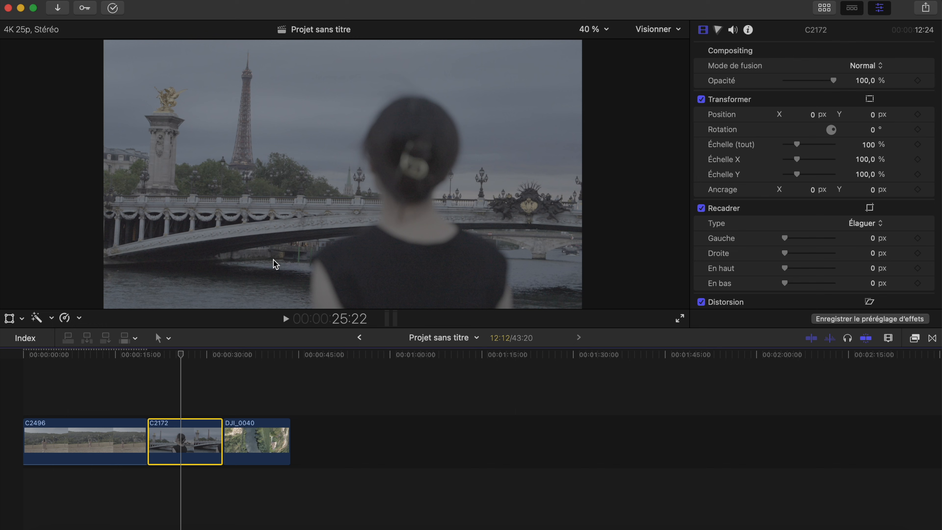
key("shift+super+v")
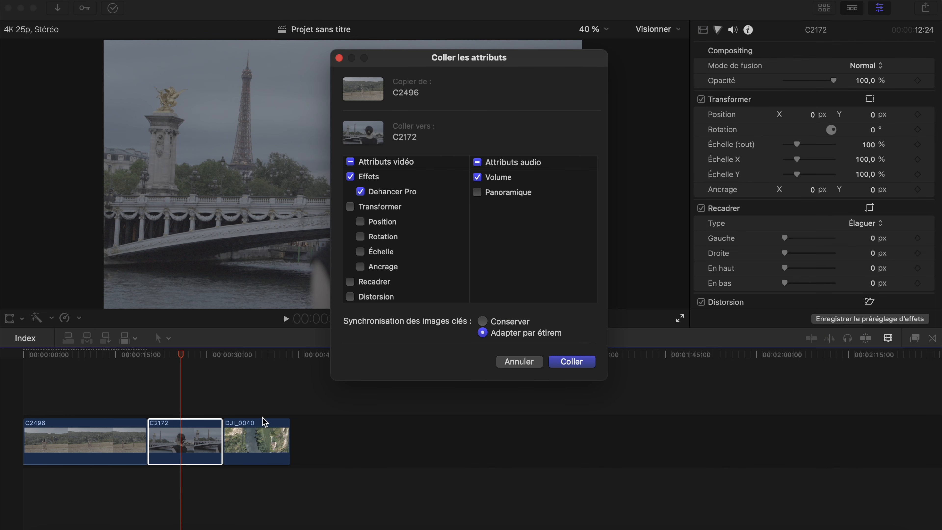
left_click(567, 362)
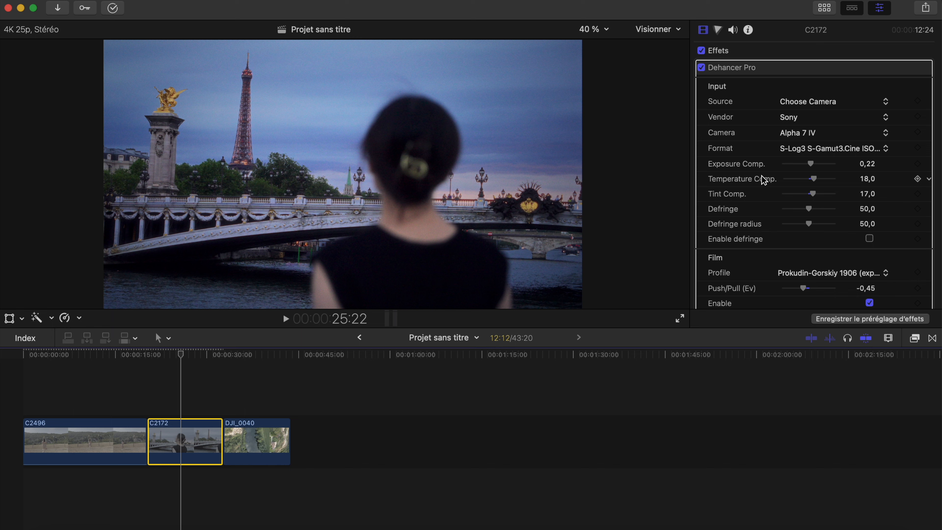
Compare Kodak 2383 Print Film with Kodak Endura Glossy Paper on clip C2172 and keep Kodak 2383 as the print profile
scroll(818, 179, "down", 10)
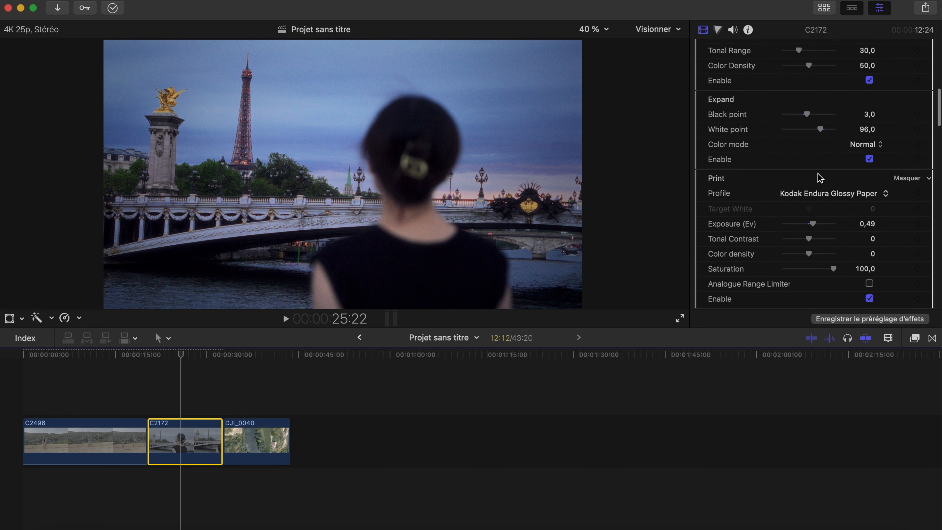
left_click_drag(166, 355, 160, 355)
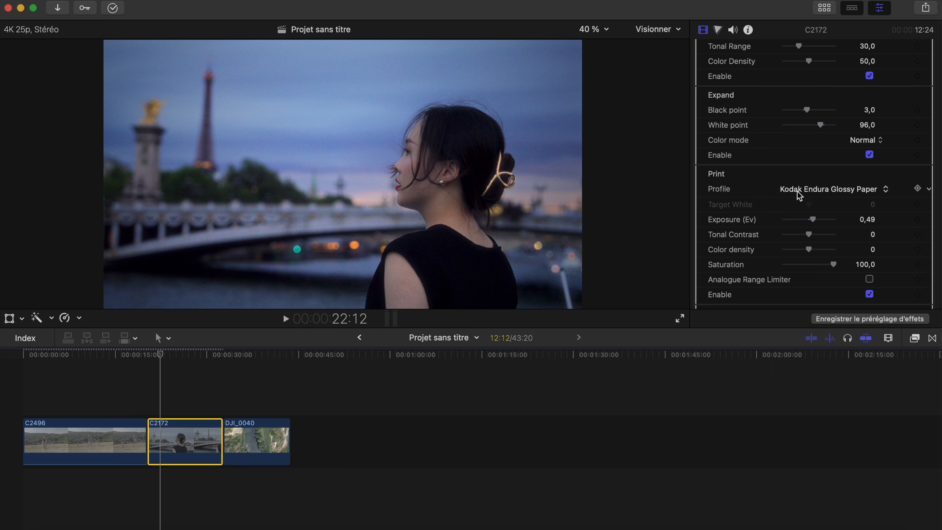
left_click(816, 189)
left_click(840, 178)
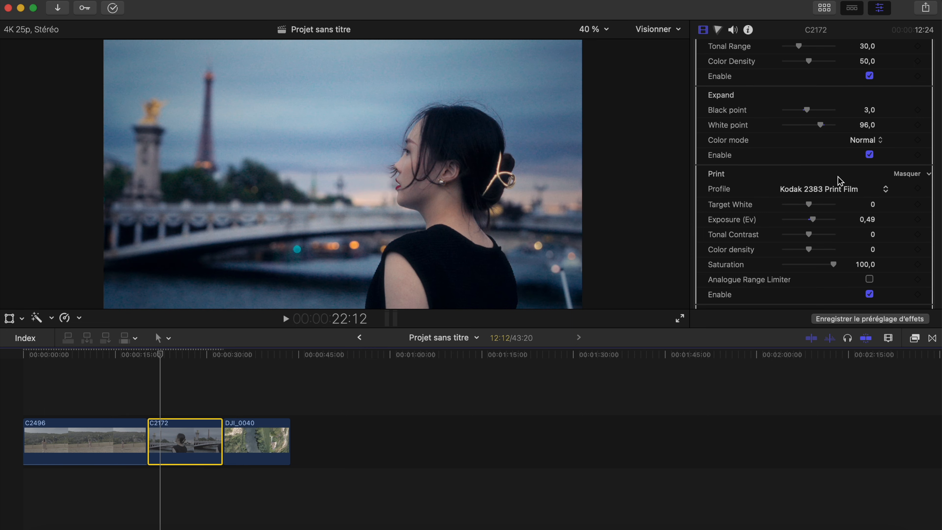
key("super+z")
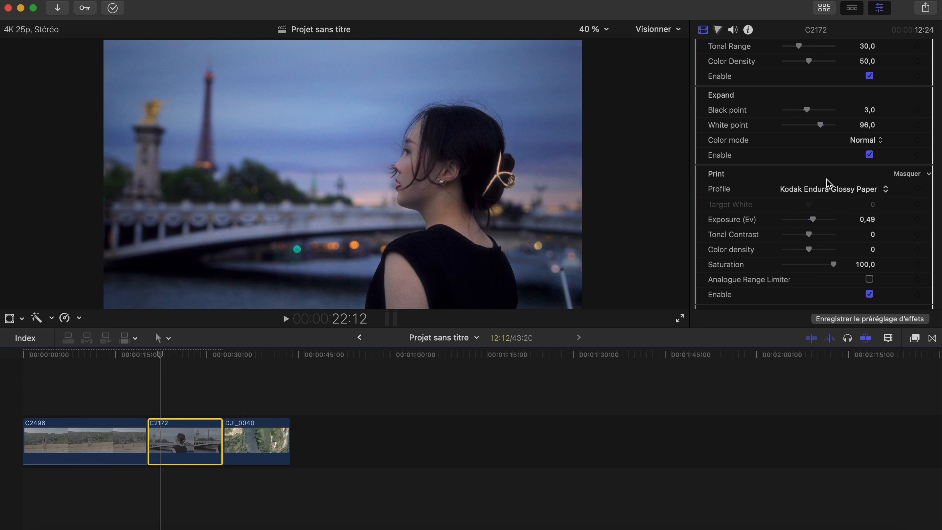
left_click(827, 189)
left_click(826, 177)
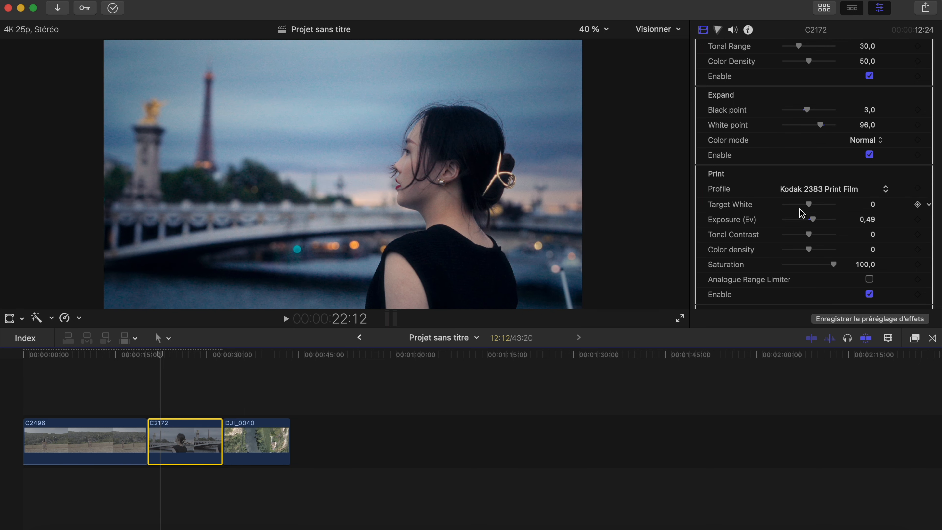
left_click_drag(813, 220, 813, 222)
Compare clip C2172's image with the Dehancer Pro effect off and on
left_click_drag(160, 356, 158, 357)
scroll(761, 84, "up", 10)
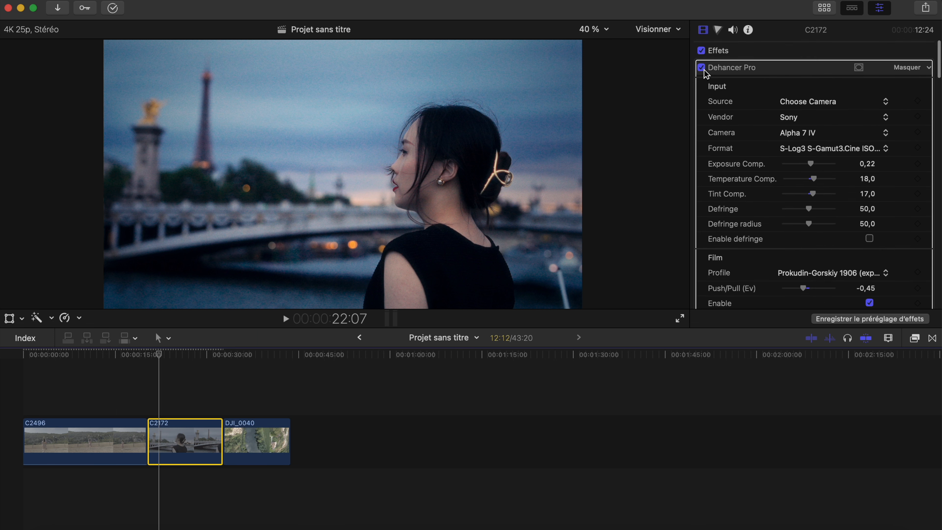
left_click(701, 67)
left_click(701, 67)
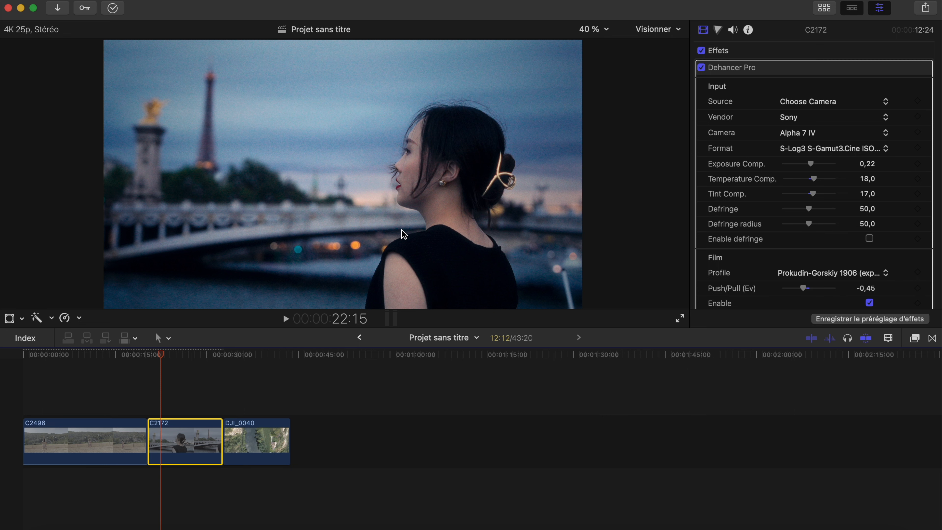
Paste the copied Dehancer Pro attributes onto the drone clip DJI_0040
left_click(250, 355)
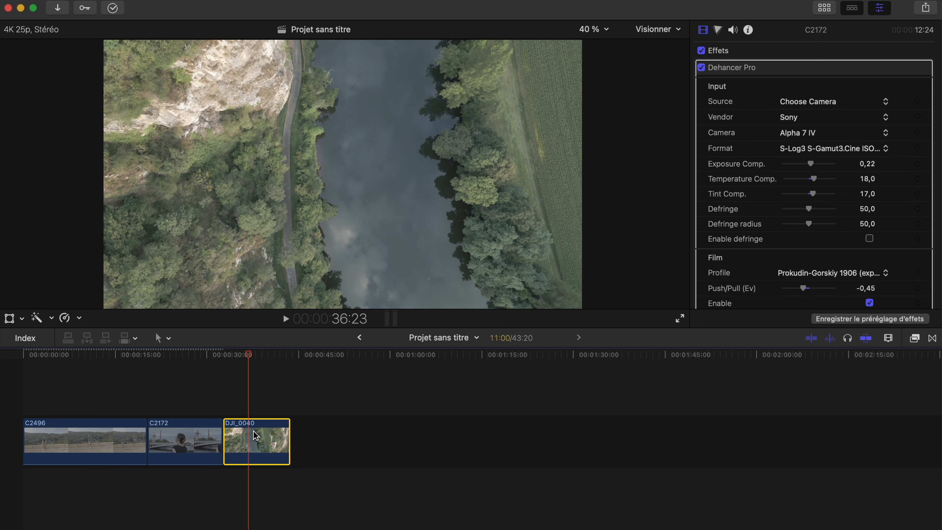
left_click(253, 431)
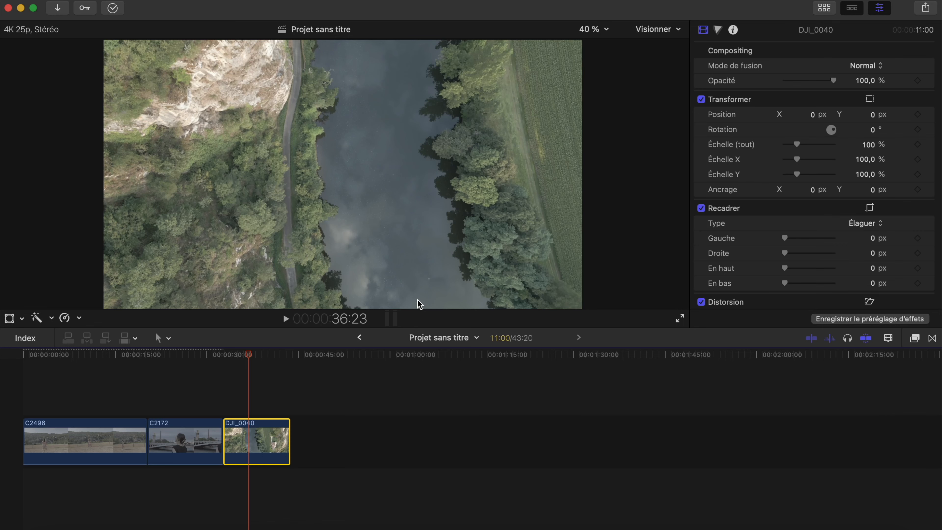
key("shift+super+v")
key("Return")
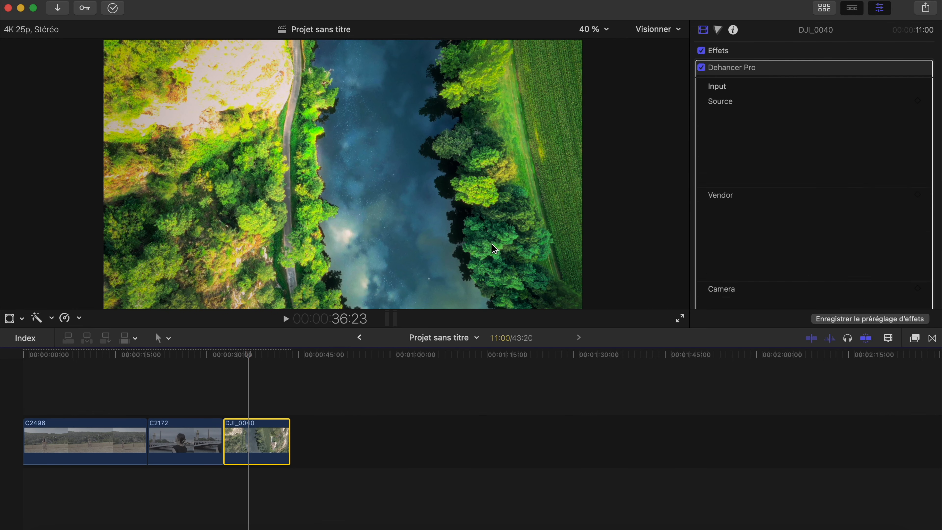
Set the effect's input on clip DJI_0040 to vendor DJI, camera Mavic 2 Pro and format D-Log
left_click(834, 118)
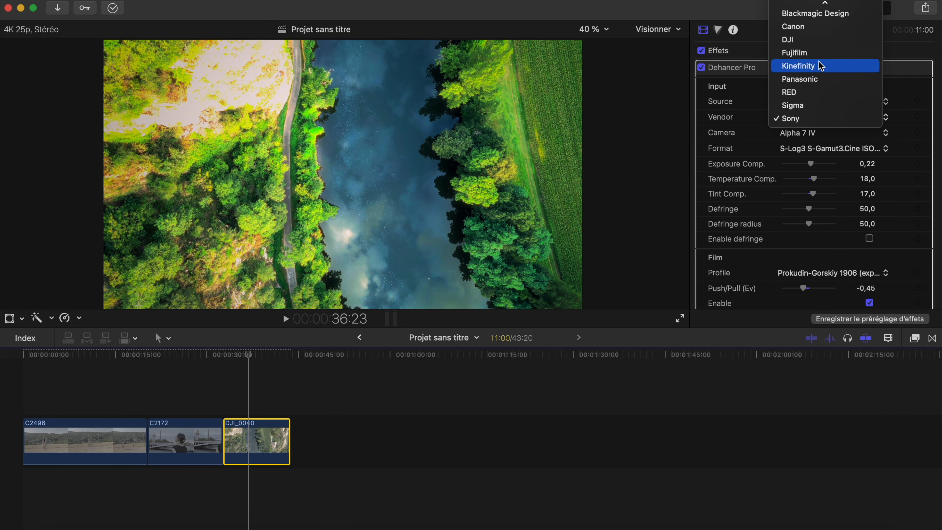
left_click(811, 40)
left_click(831, 133)
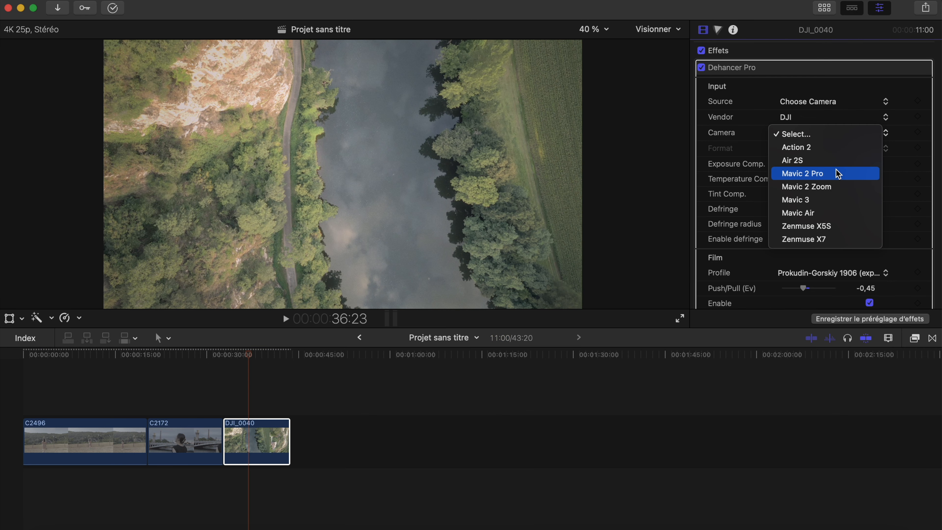
left_click(829, 175)
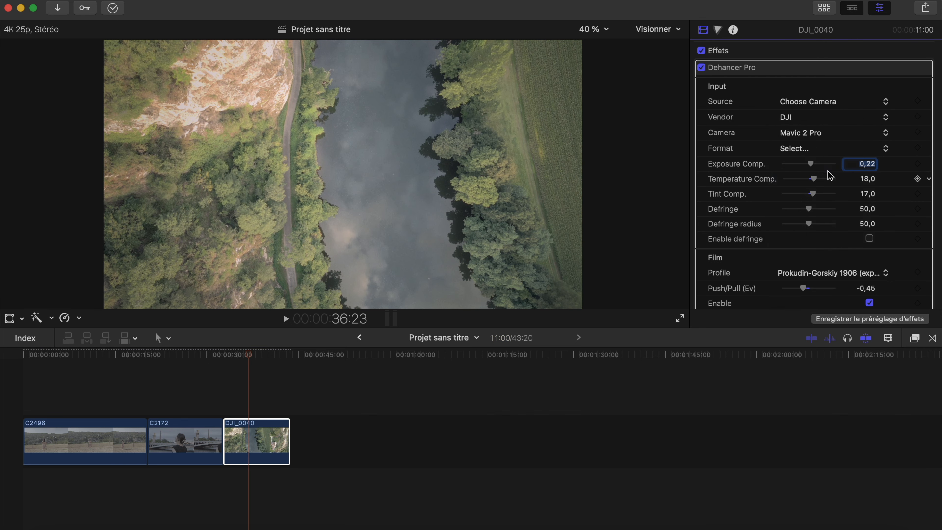
left_click(817, 149)
left_click(808, 164)
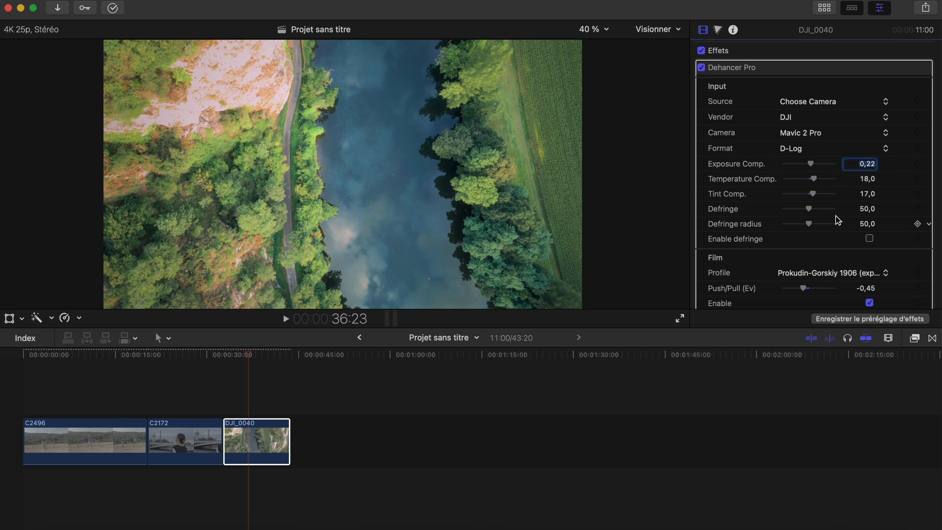
Review the Dehancer Pro settings on clip DJI_0040 and compare the image with Bloom off and on
scroll(838, 218, "down", 5)
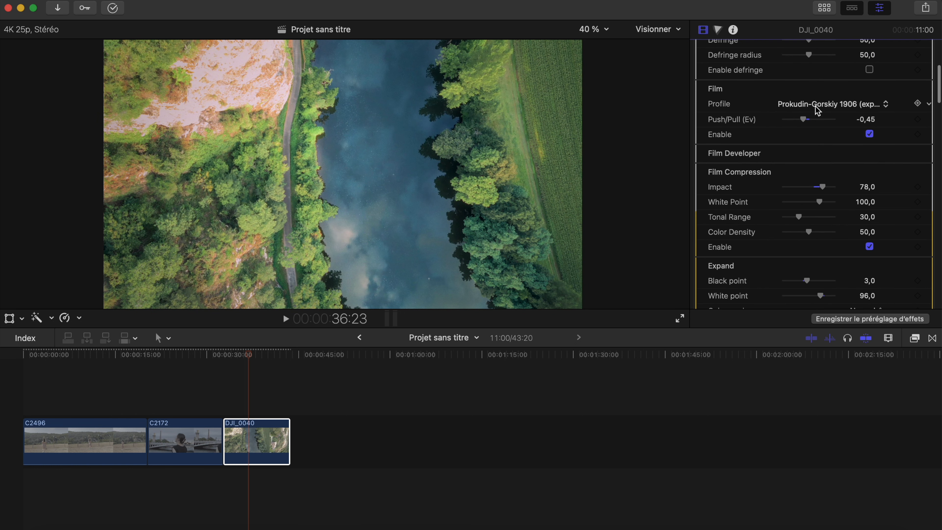
scroll(858, 213, "down", 7)
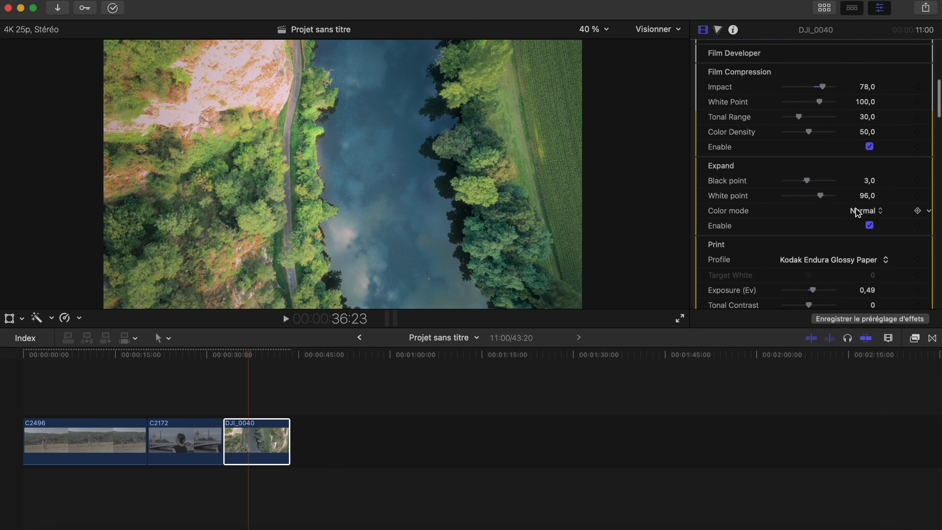
scroll(858, 212, "down", 4)
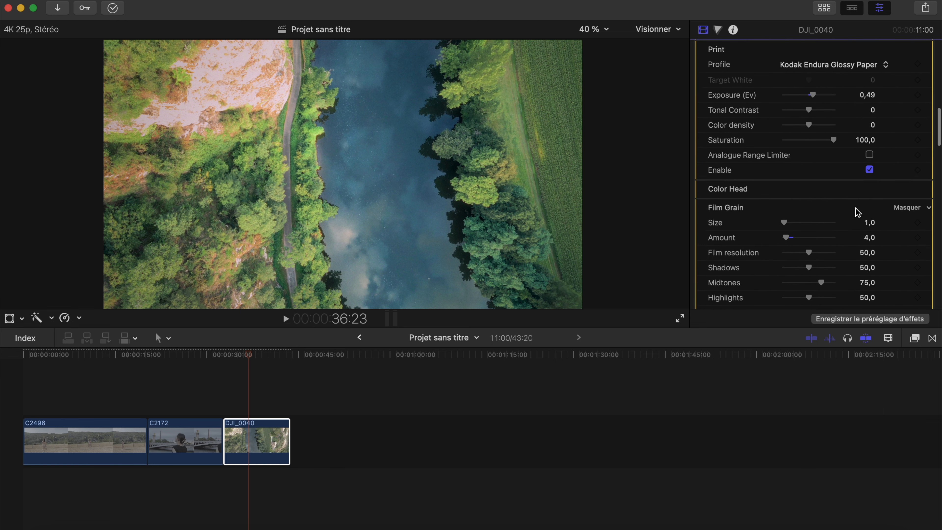
scroll(858, 213, "down", 4)
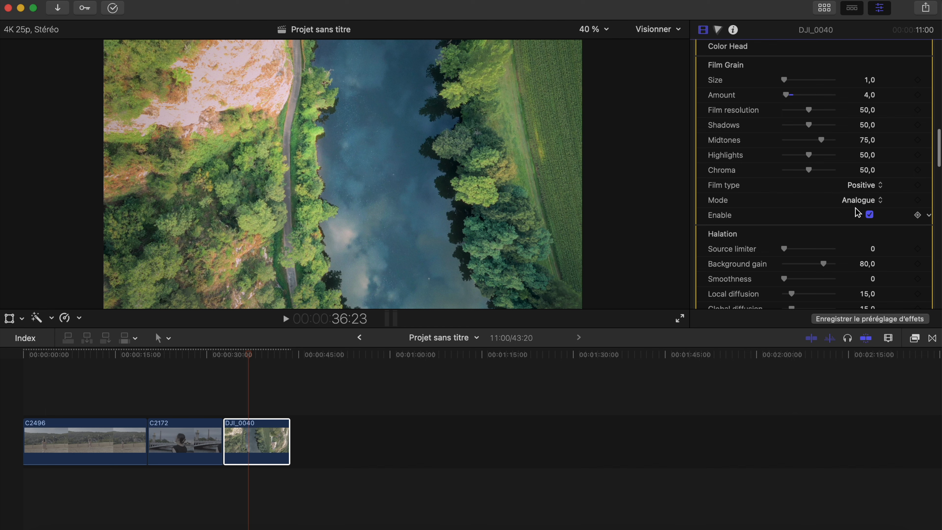
scroll(858, 212, "down", 5)
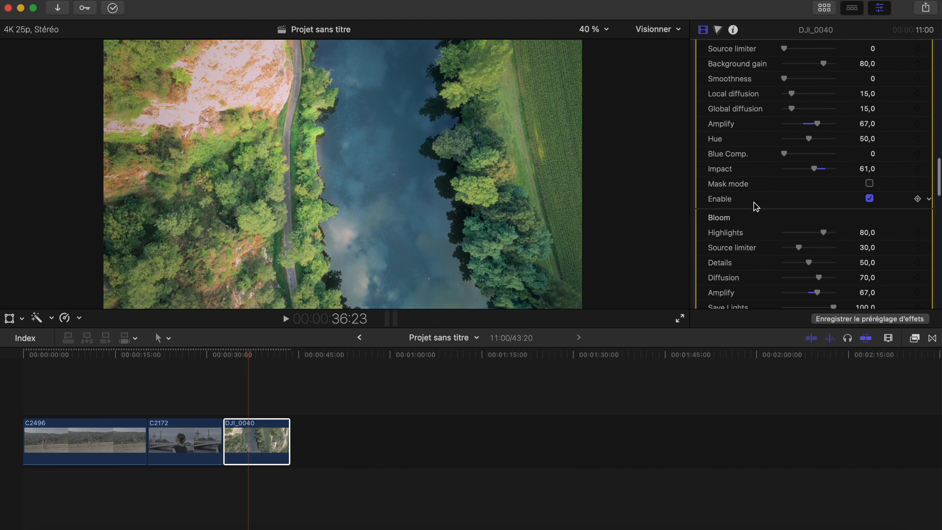
scroll(806, 217, "up", 2)
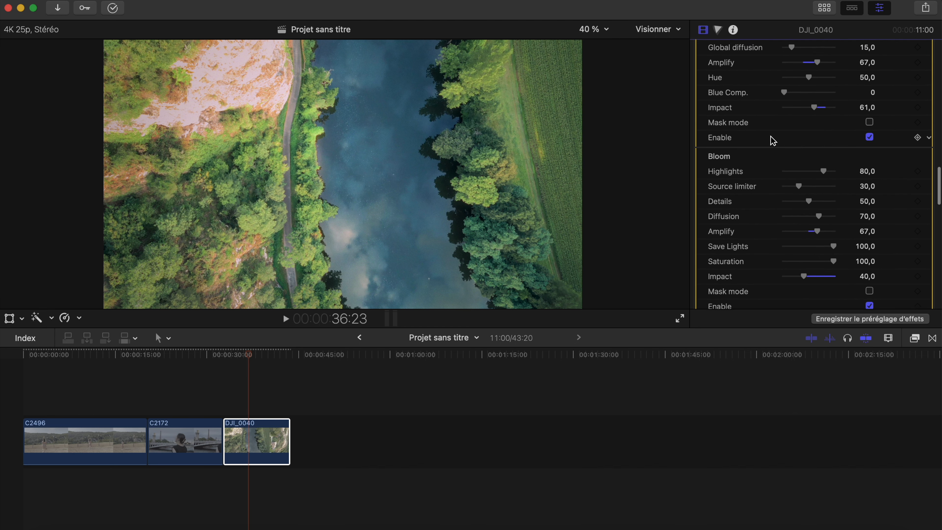
scroll(769, 139, "down", 2)
left_click(869, 234)
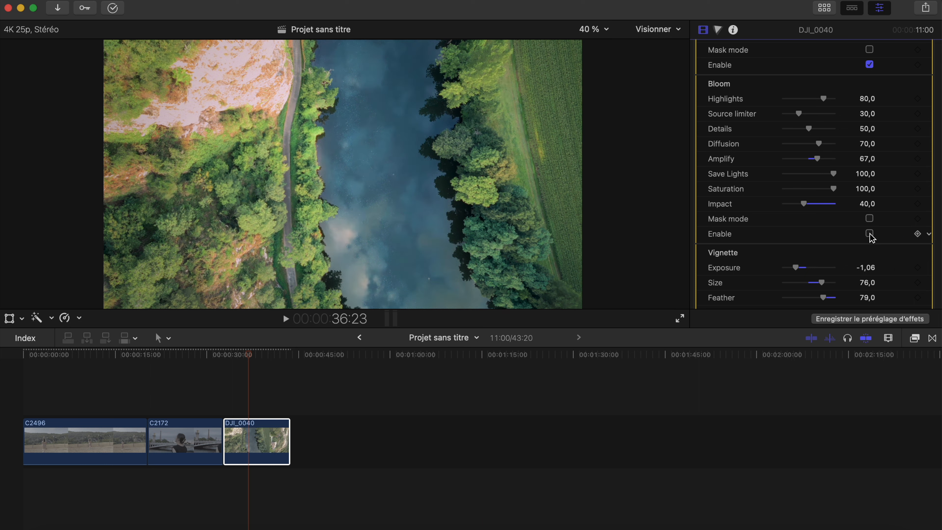
left_click(870, 234)
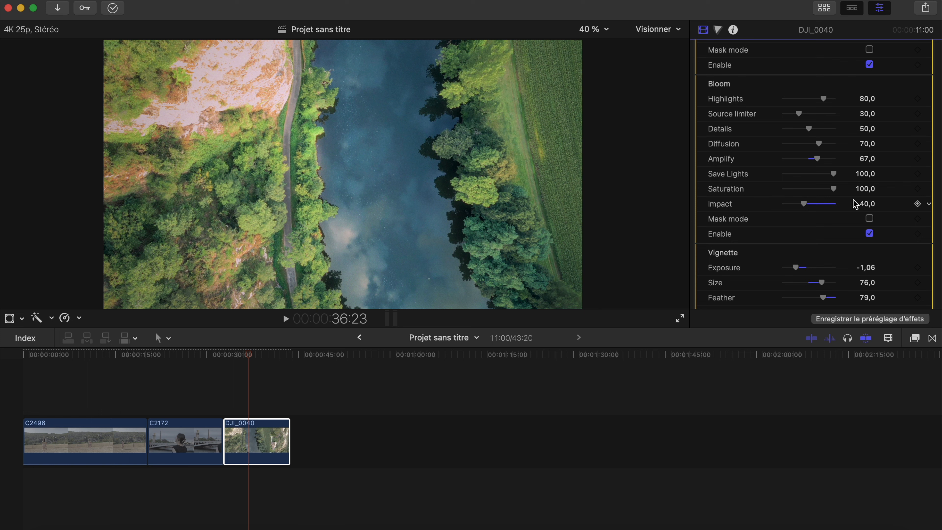
Inspect clip DJI_0040 at 39:15 with the False Color IRE and Clipping indication monitors
scroll(855, 203, "up", 8)
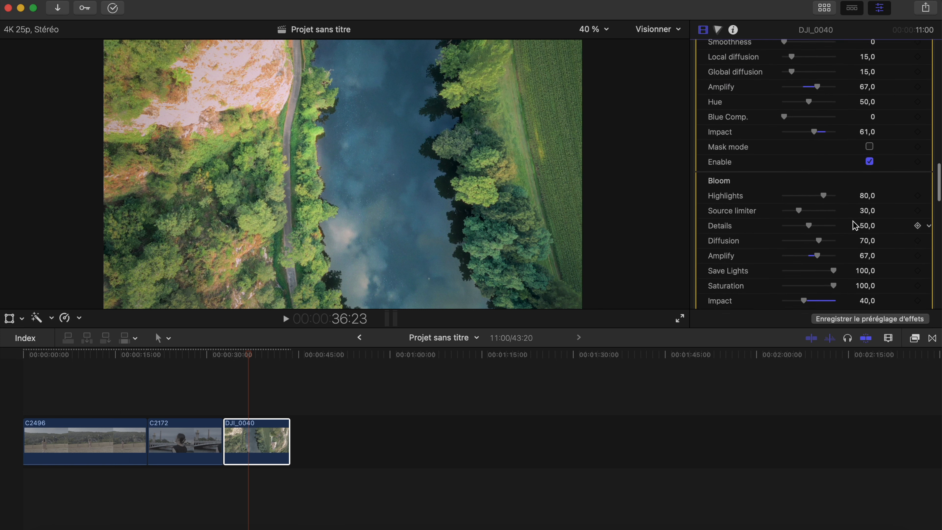
scroll(826, 248, "up", 18)
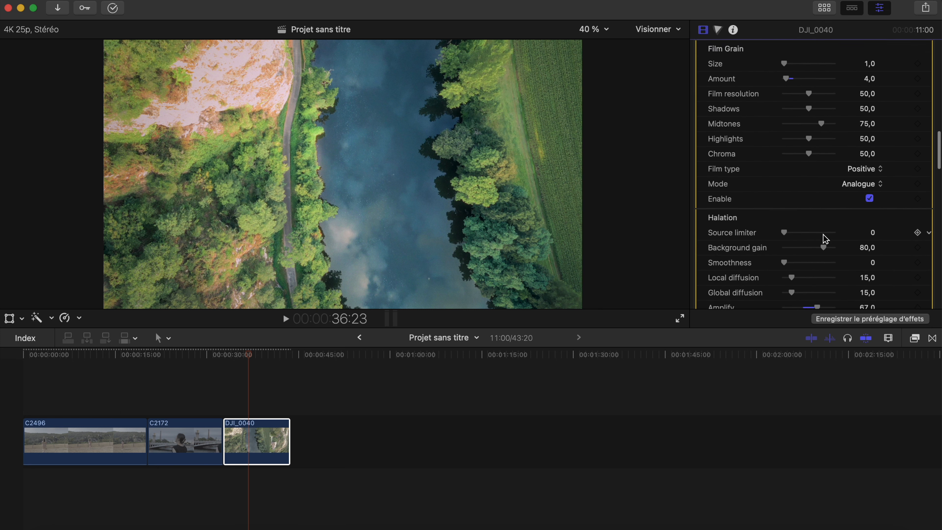
left_click_drag(809, 162, 818, 162)
left_click_drag(245, 356, 264, 358)
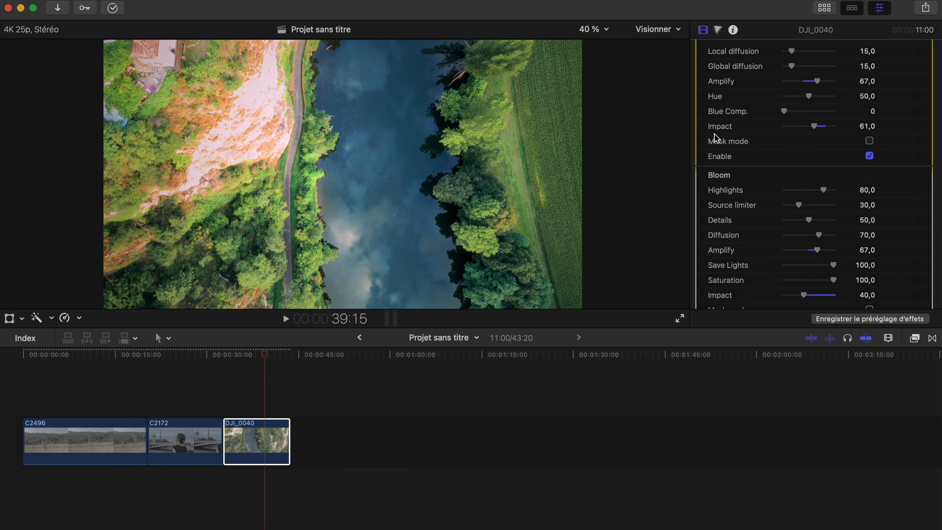
scroll(771, 148, "down", 6)
scroll(767, 275, "down", 2)
left_click(870, 259)
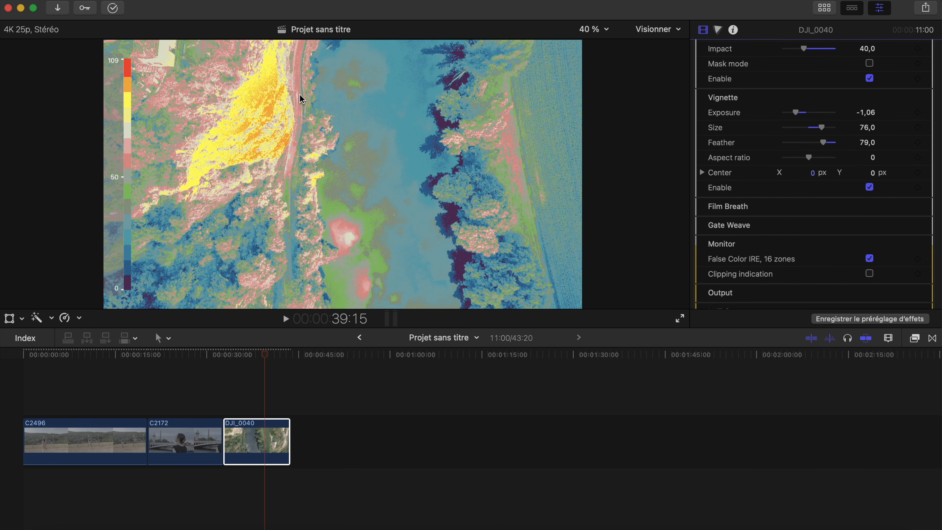
left_click(870, 259)
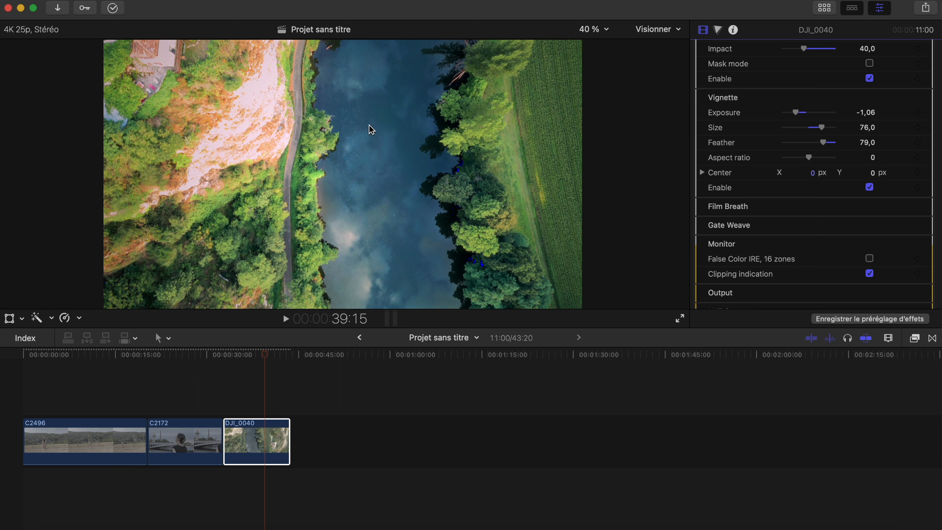
Add a color adjustment to clip DJI_0040 and set its highlights to -100
scroll(750, 121, "up", 10)
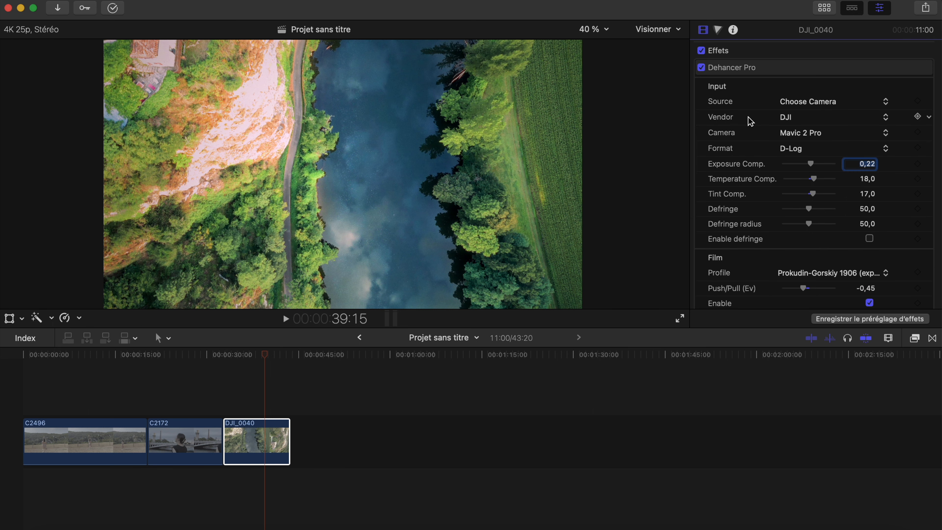
left_click(718, 30)
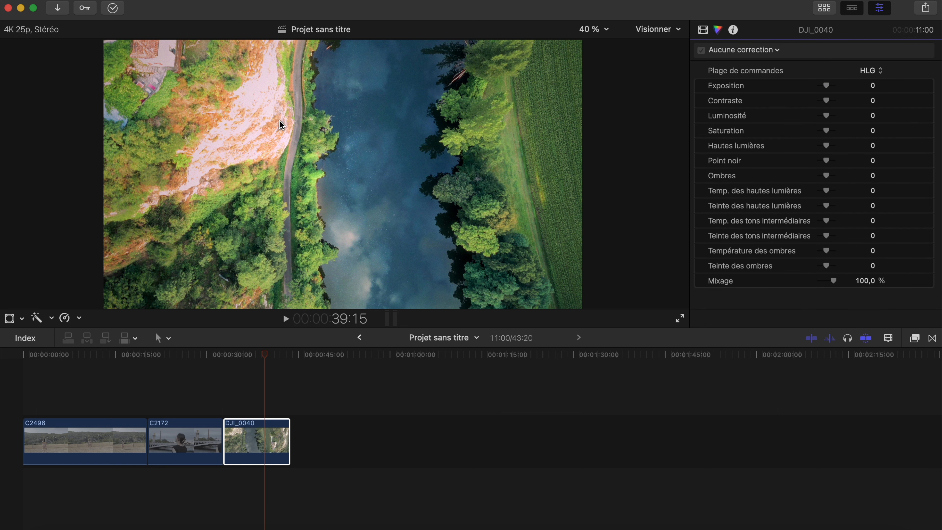
left_click_drag(829, 148, 801, 147)
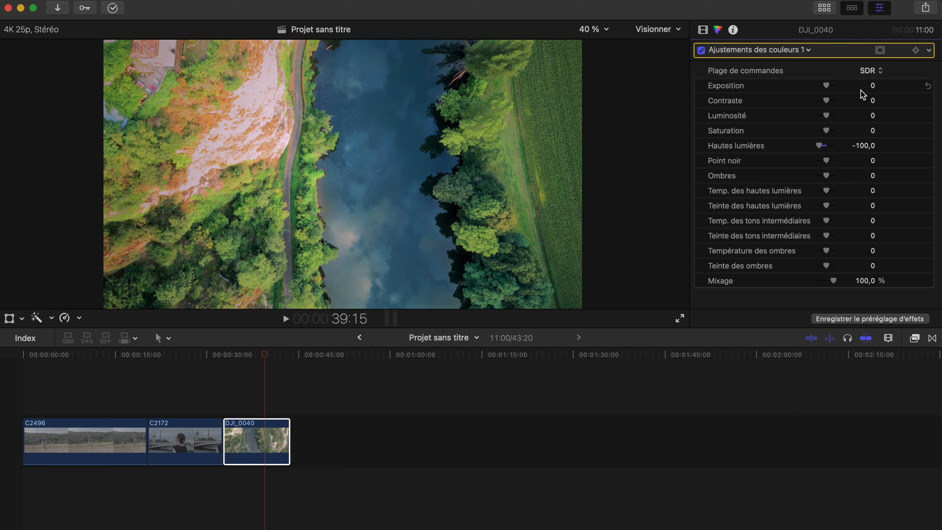
mouse_move(828, 91)
left_mouse_down()
mouse_move(820, 88)
mouse_move(833, 104)
left_mouse_up()
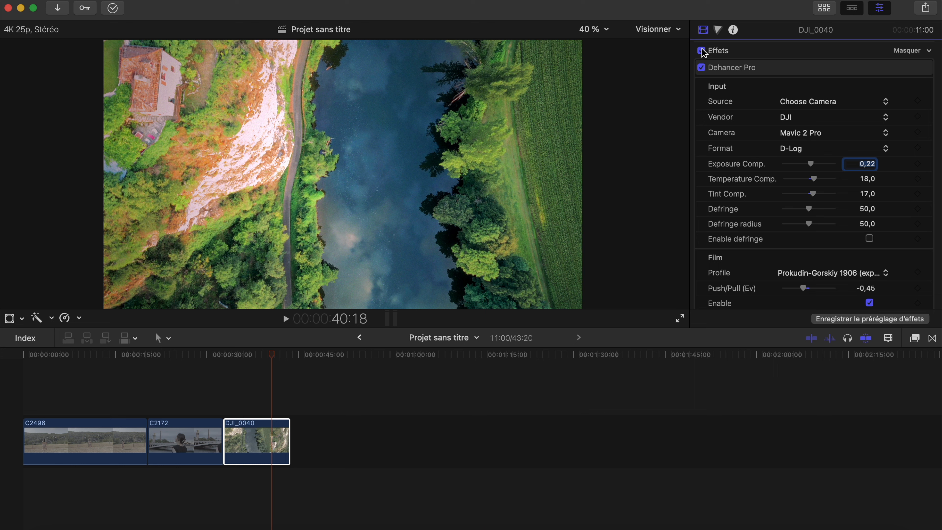
Compare clip DJI_0040's image at 40:18 with its effects off and on
left_click(702, 51)
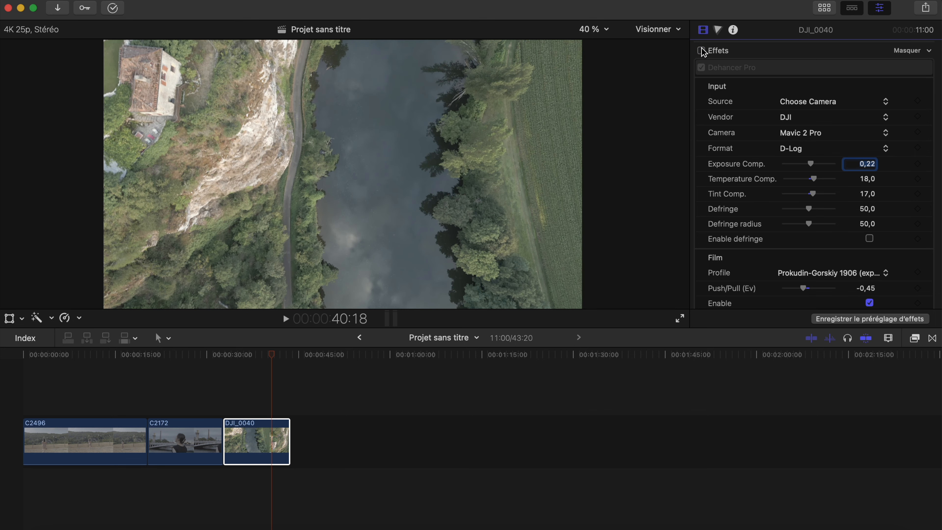
left_click(701, 50)
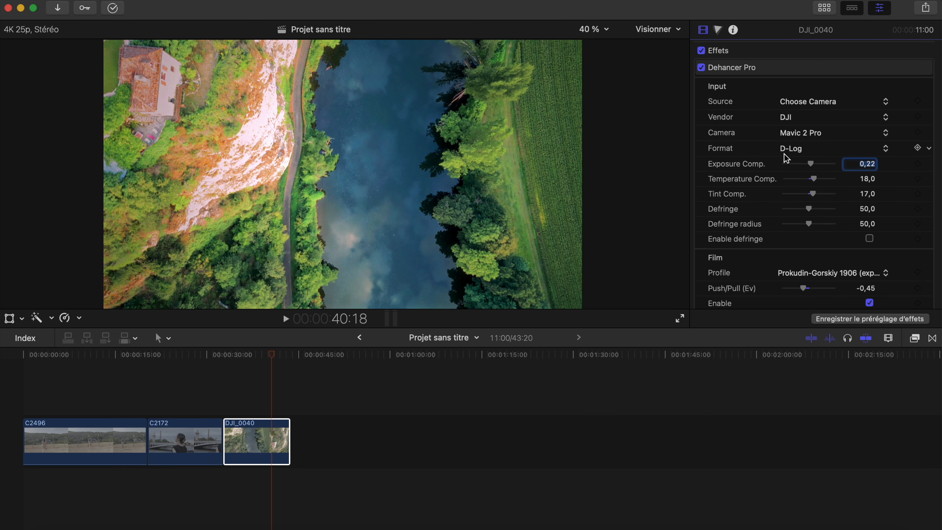